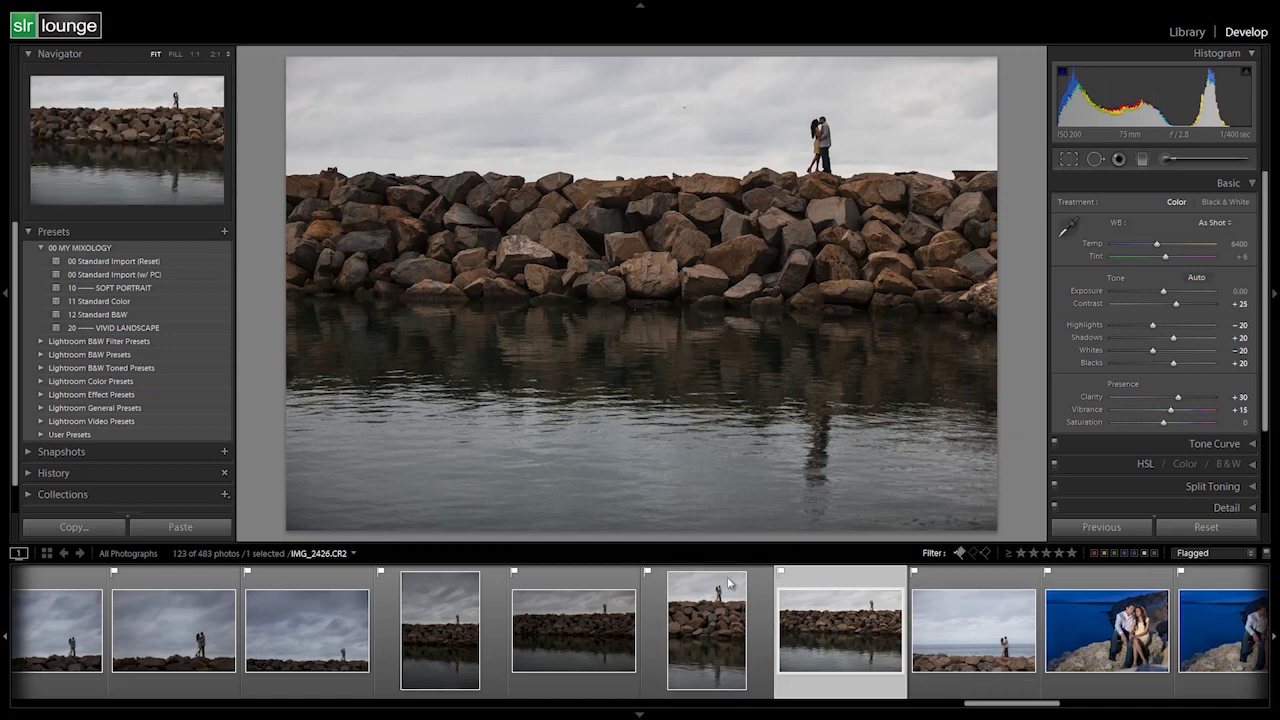
Step: Bring up the couple-against-sky photo, then load the jetty shot IMG_2426.CR2 from the filmstrip
{"action": "left_click", "coordinate": [193, 630]}
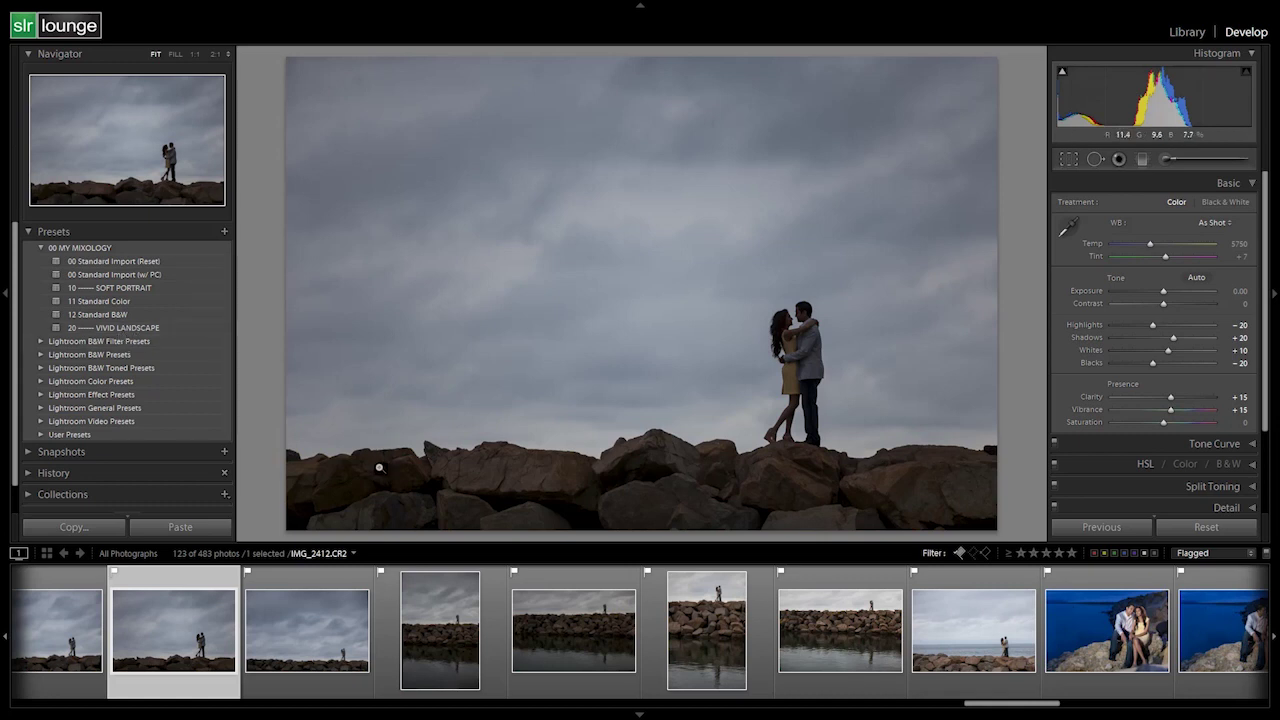
{"action": "left_click", "coordinate": [860, 634]}
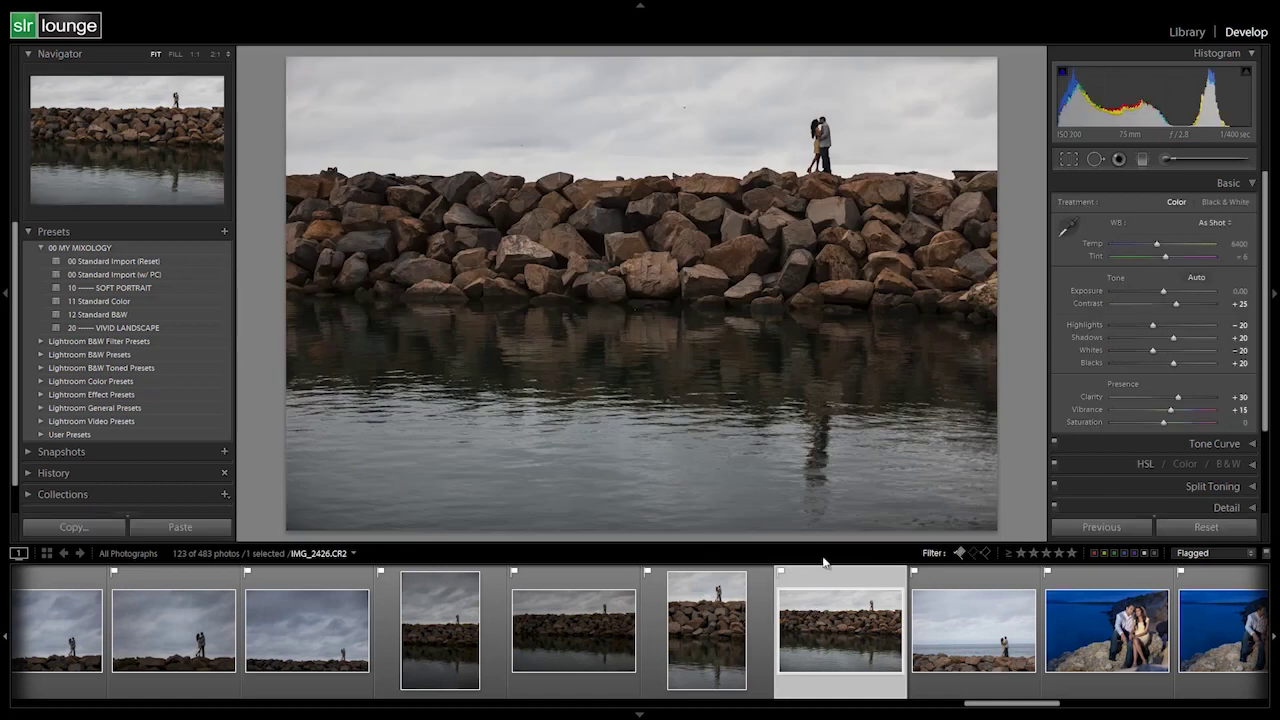
Step: Apply the 00 Standard Import (Reset) preset to the jetty photo IMG_2426.CR2
{"action": "left_click", "coordinate": [133, 260]}
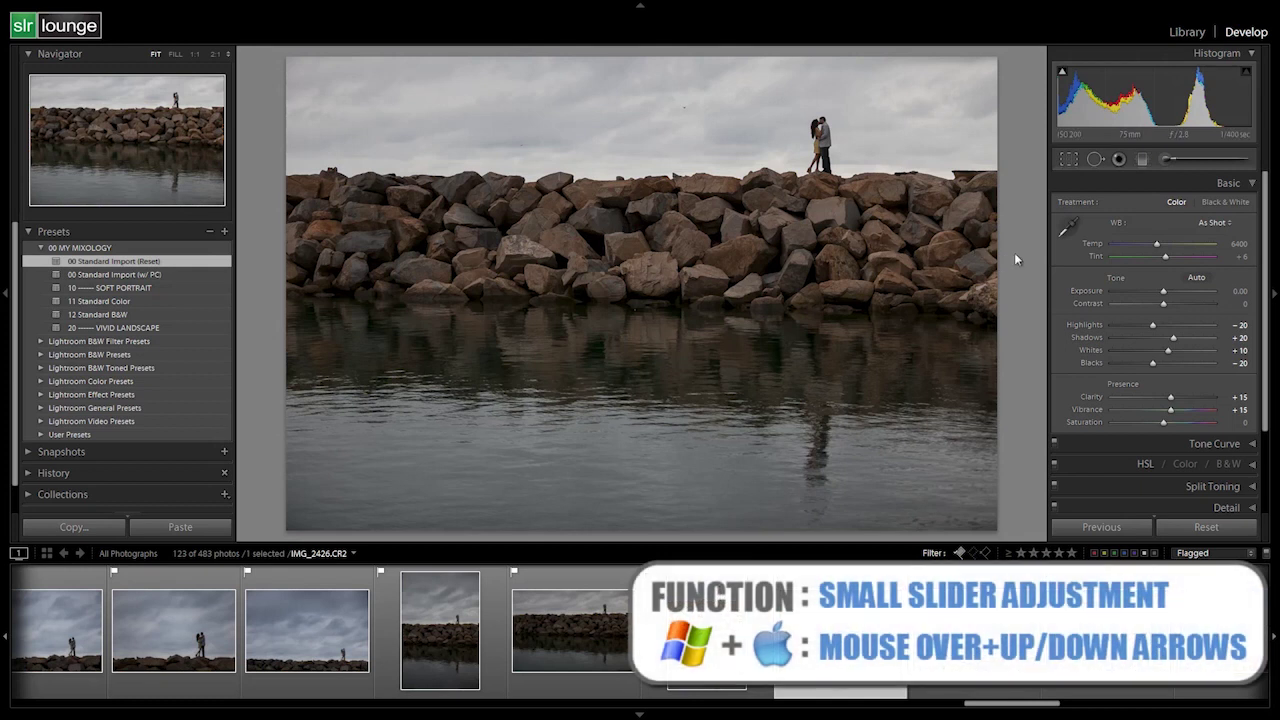
Step: Set Contrast +25, Whites -20, Blacks +20 and Clarity +30 on the jetty photo
{"action": "key", "text": "Up"}
{"action": "key", "text": "Up"}
{"action": "key", "text": "Up"}
{"action": "key", "text": "Up"}
{"action": "key", "text": "Up"}
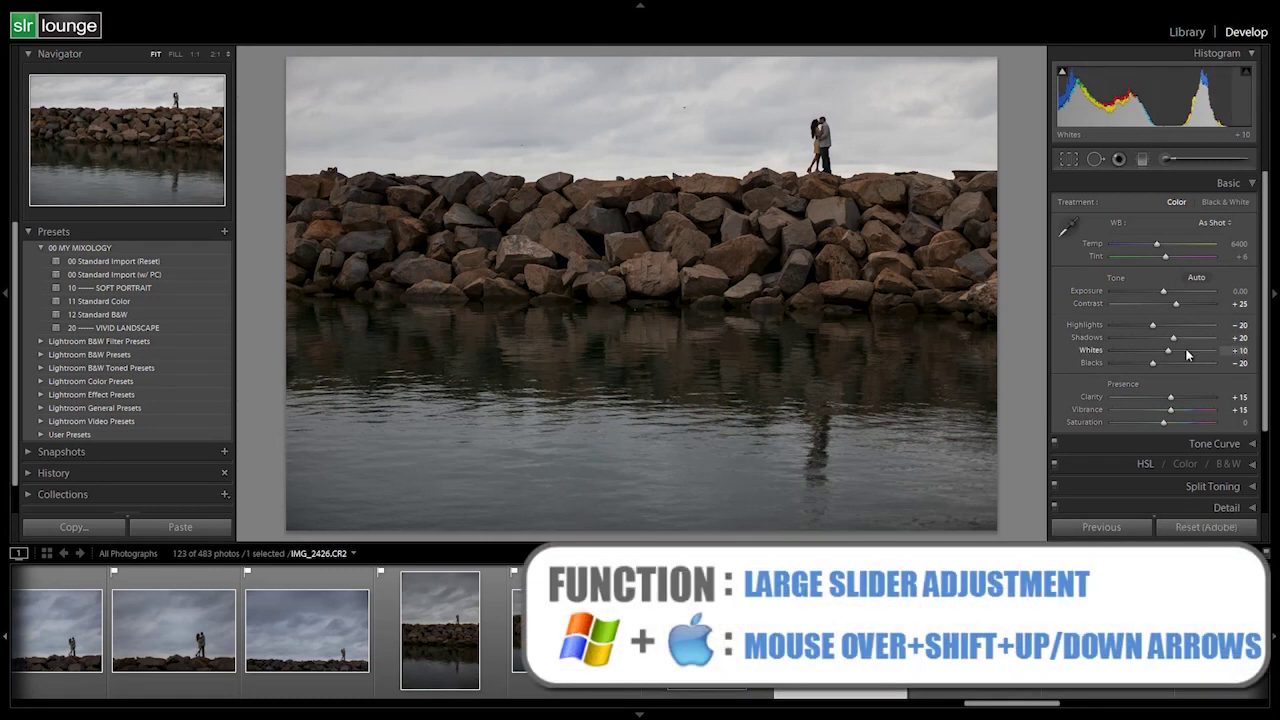
{"action": "key", "text": "shift+Down"}
{"action": "key", "text": "shift+Down"}
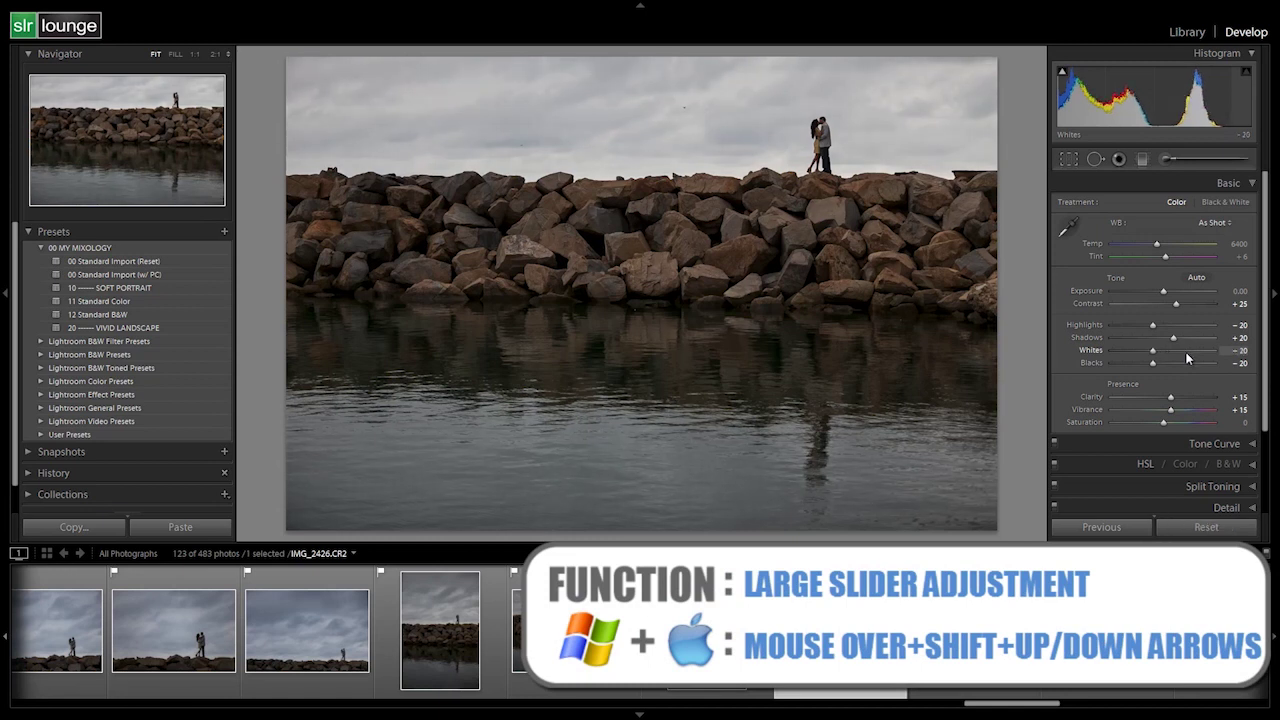
{"action": "key", "text": "shift+Up"}
{"action": "key", "text": "shift+Up"}
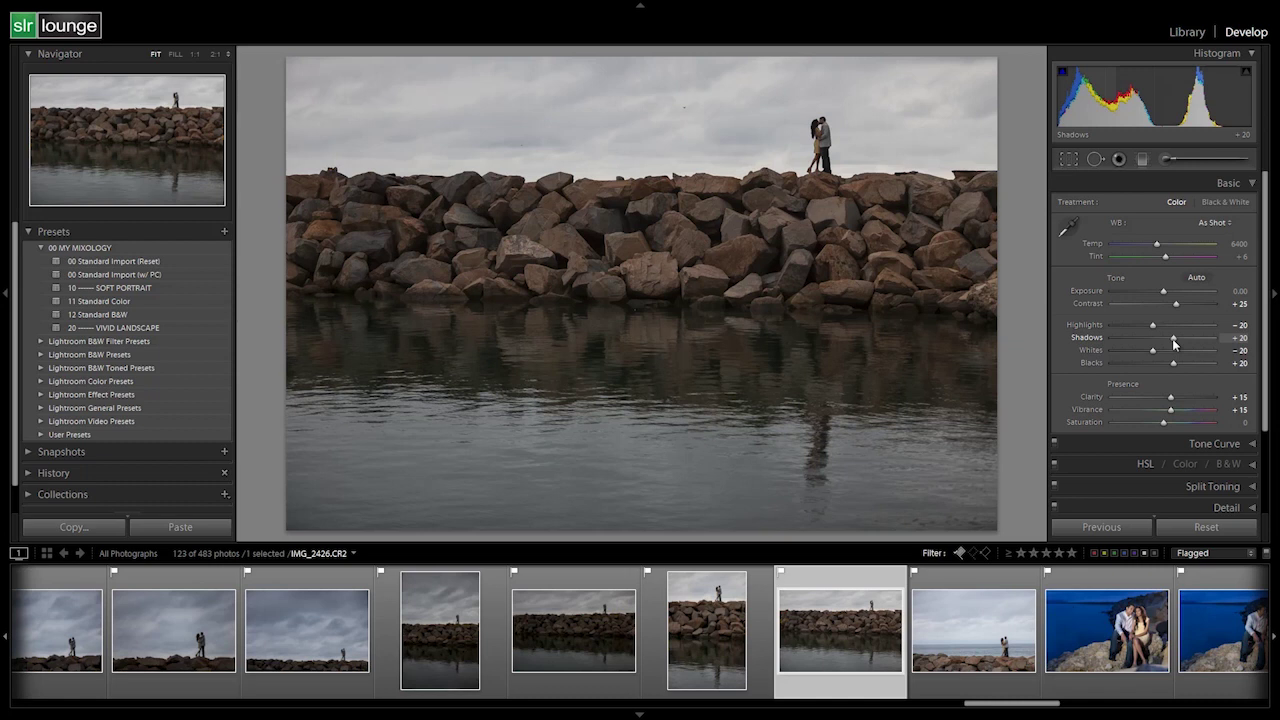
{"action": "left_click_drag", "start_coordinate": [1171, 398], "coordinate": [1179, 402]}
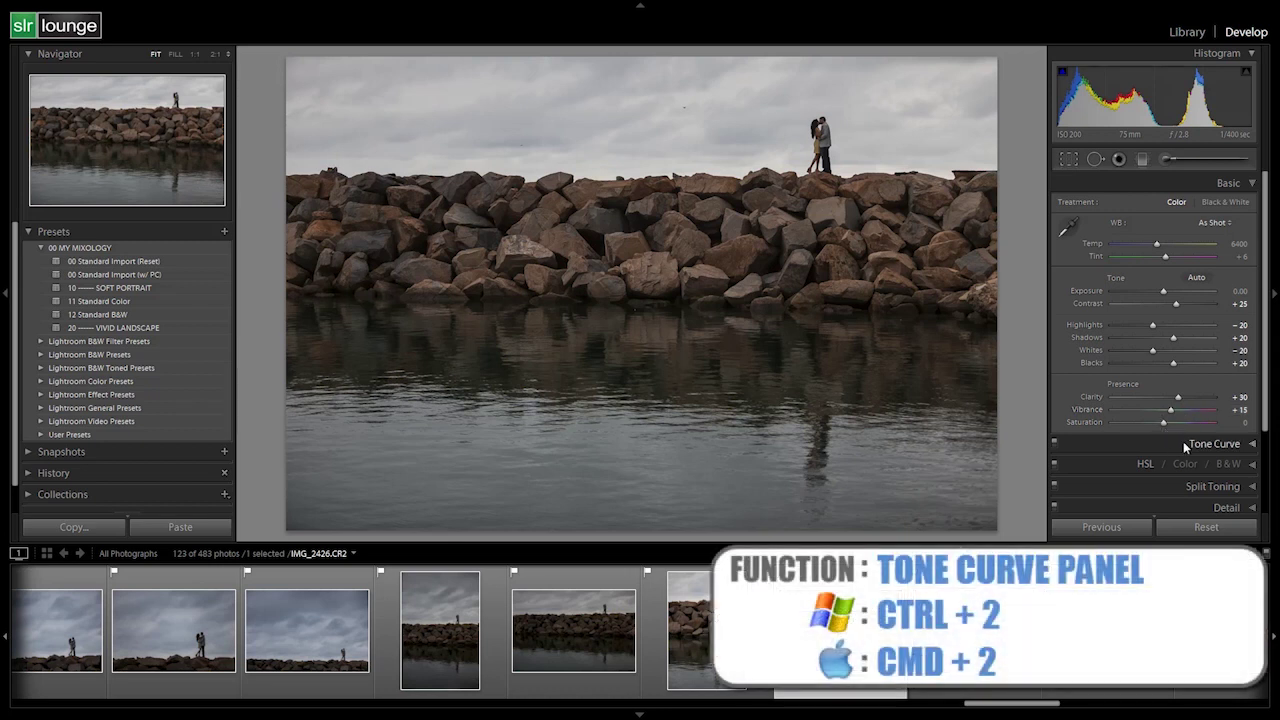
{"action": "left_click", "coordinate": [1183, 442]}
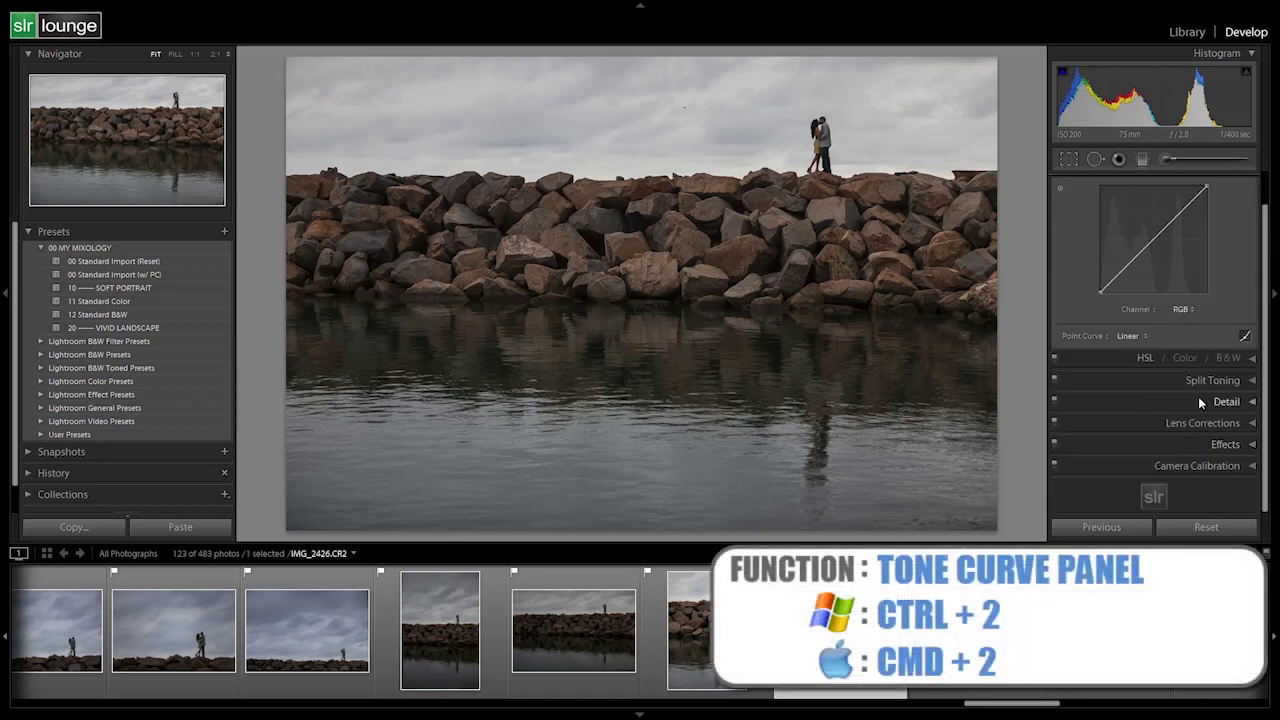
Step: Add shadow, midtone, upper-midtone and highlight tone-curve points, pulling the shadow and midtone points down slightly
{"action": "left_click", "coordinate": [1116, 275]}
{"action": "left_click", "coordinate": [1141, 257]}
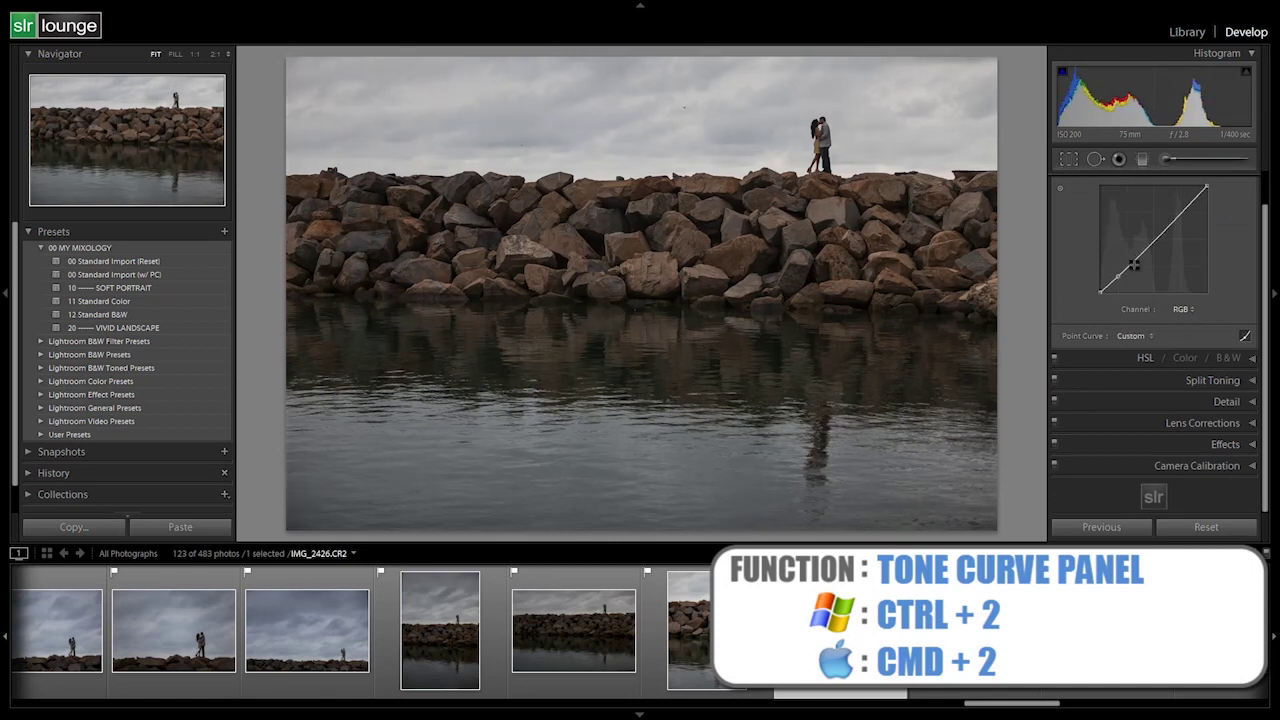
{"action": "left_click", "coordinate": [1169, 220]}
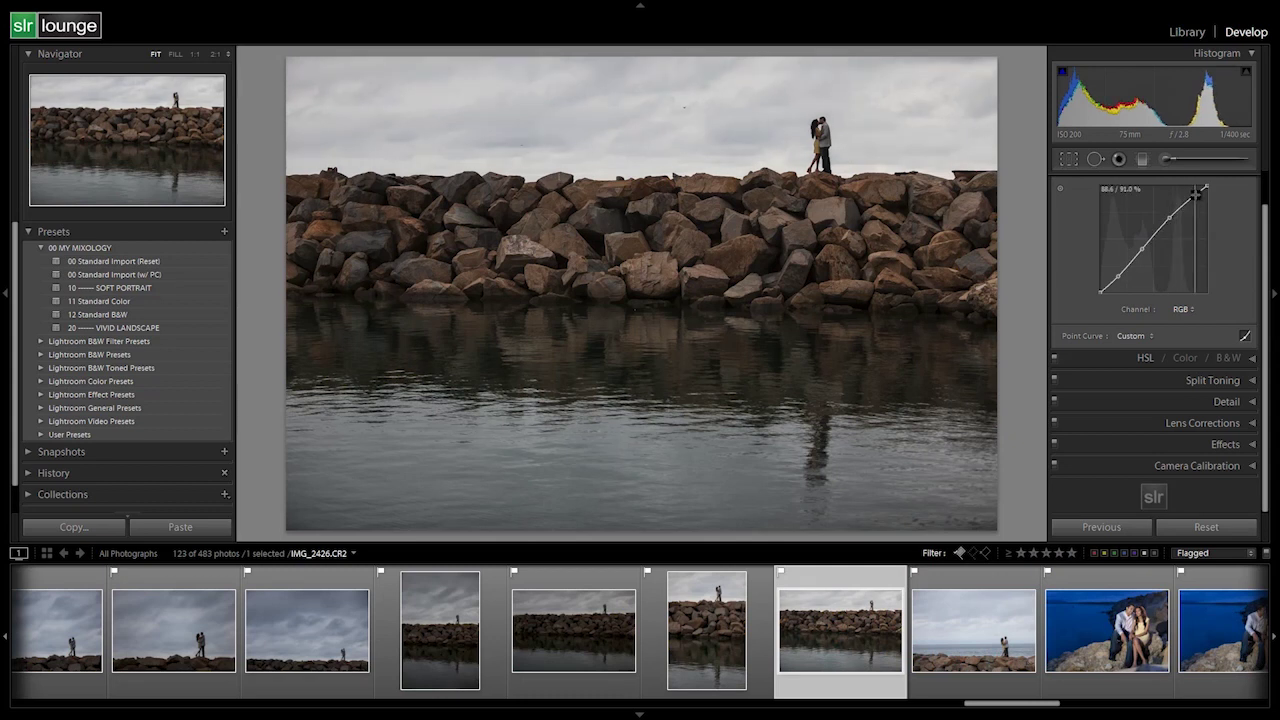
{"action": "left_click", "coordinate": [1196, 193]}
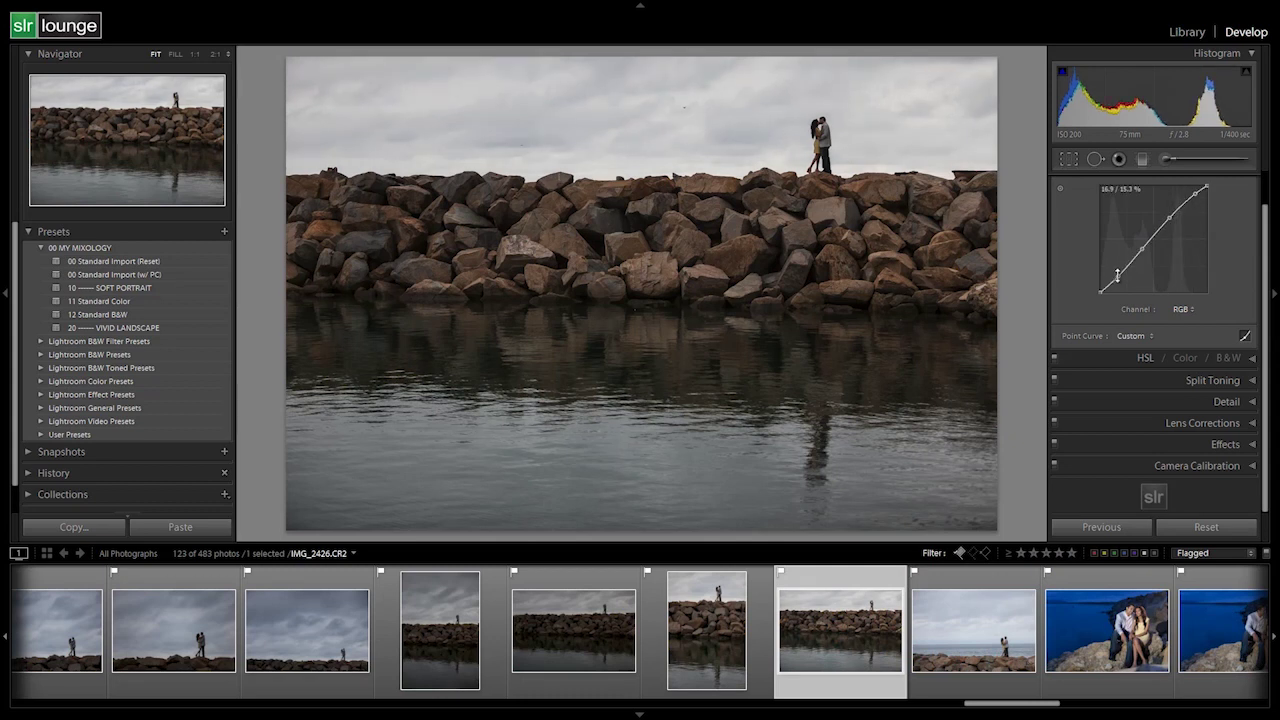
{"action": "left_click_drag", "start_coordinate": [1117, 273], "coordinate": [1114, 281]}
{"action": "left_click_drag", "start_coordinate": [1142, 250], "coordinate": [1138, 257]}
{"action": "left_click_drag", "start_coordinate": [1168, 218], "coordinate": [1195, 194]}
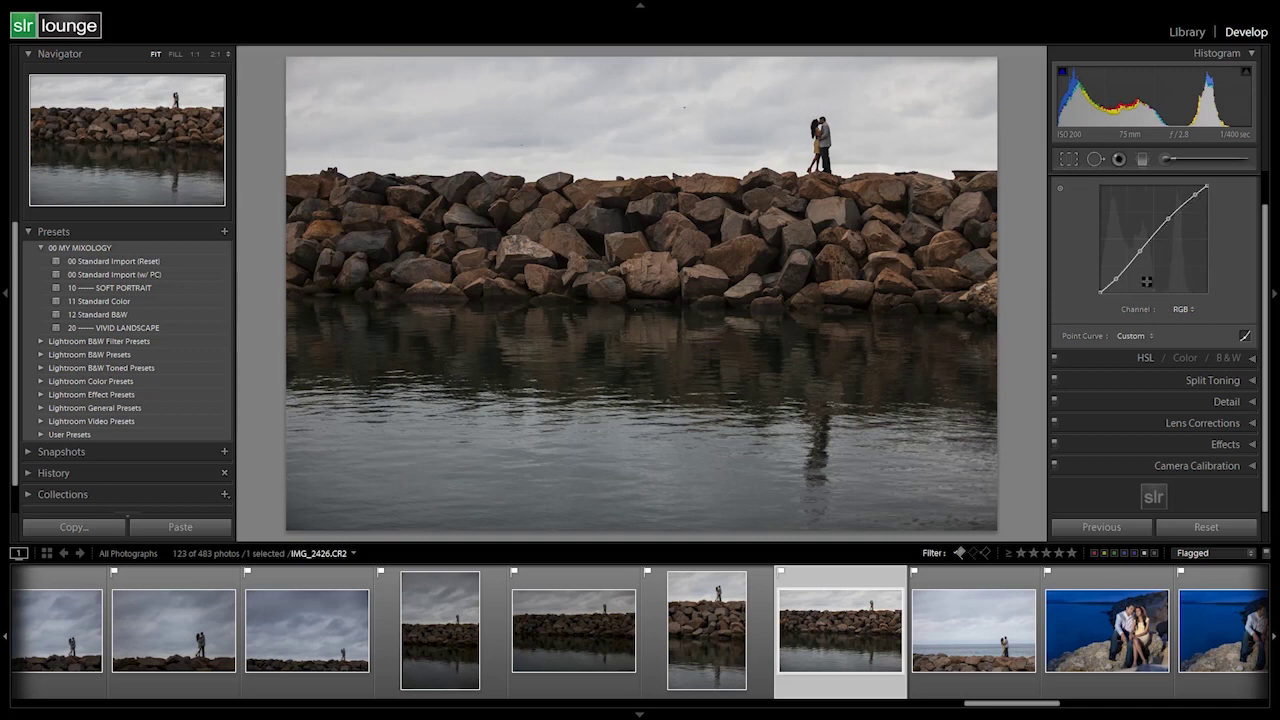
{"action": "scroll", "coordinate": [1145, 277], "scroll_direction": "up", "scroll_amount": 1}
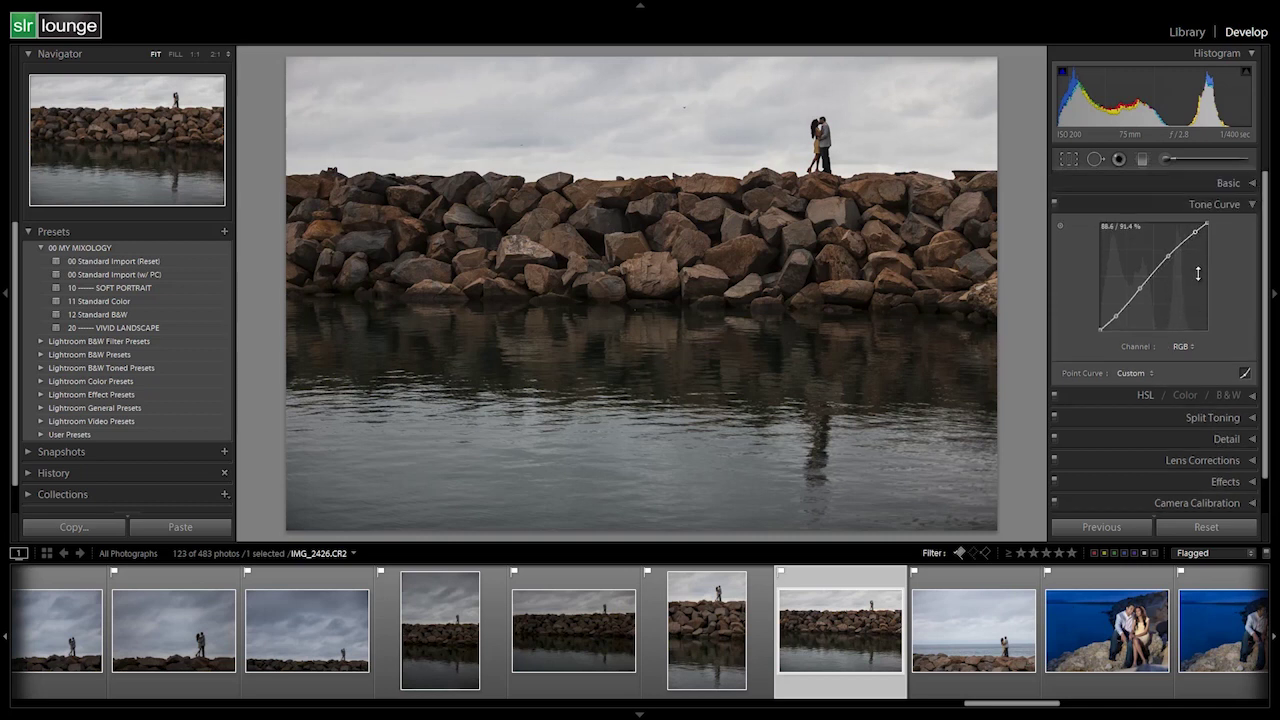
{"action": "left_click", "coordinate": [1229, 185]}
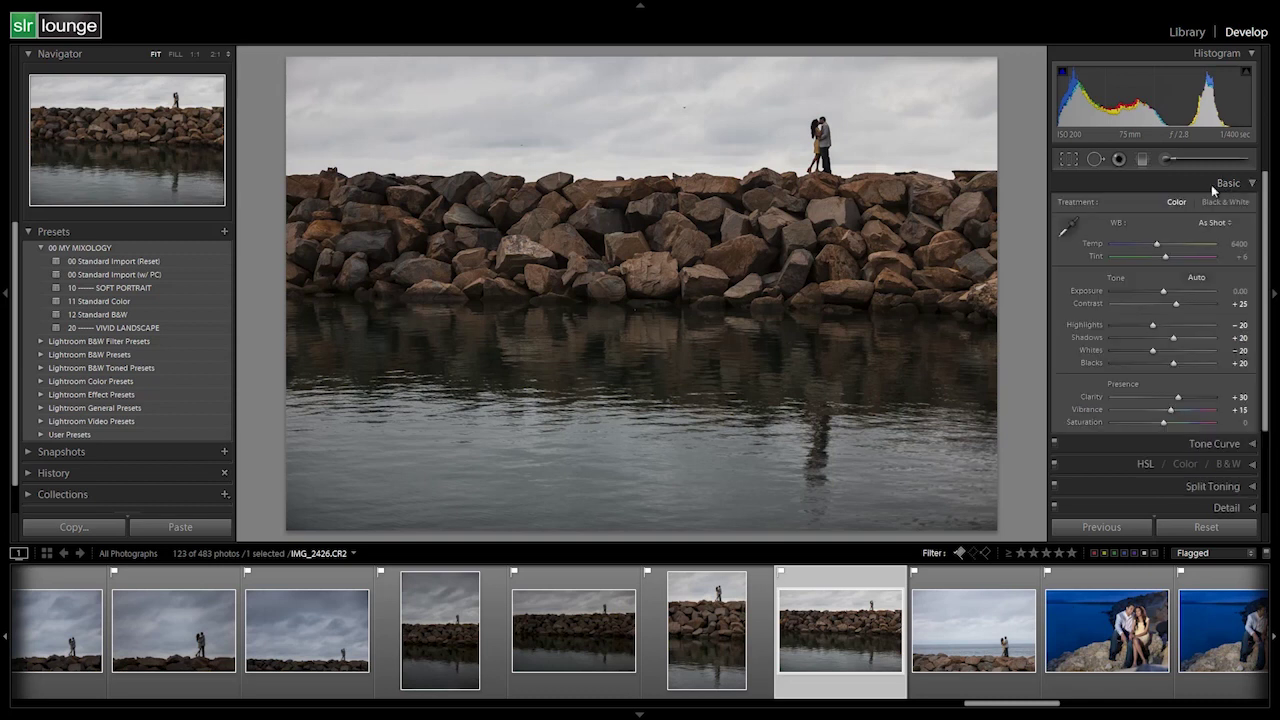
Step: Type an Exposure value of +1.00 for the jetty photo
{"action": "left_click", "coordinate": [1236, 291]}
{"action": "type", "text": "1"}
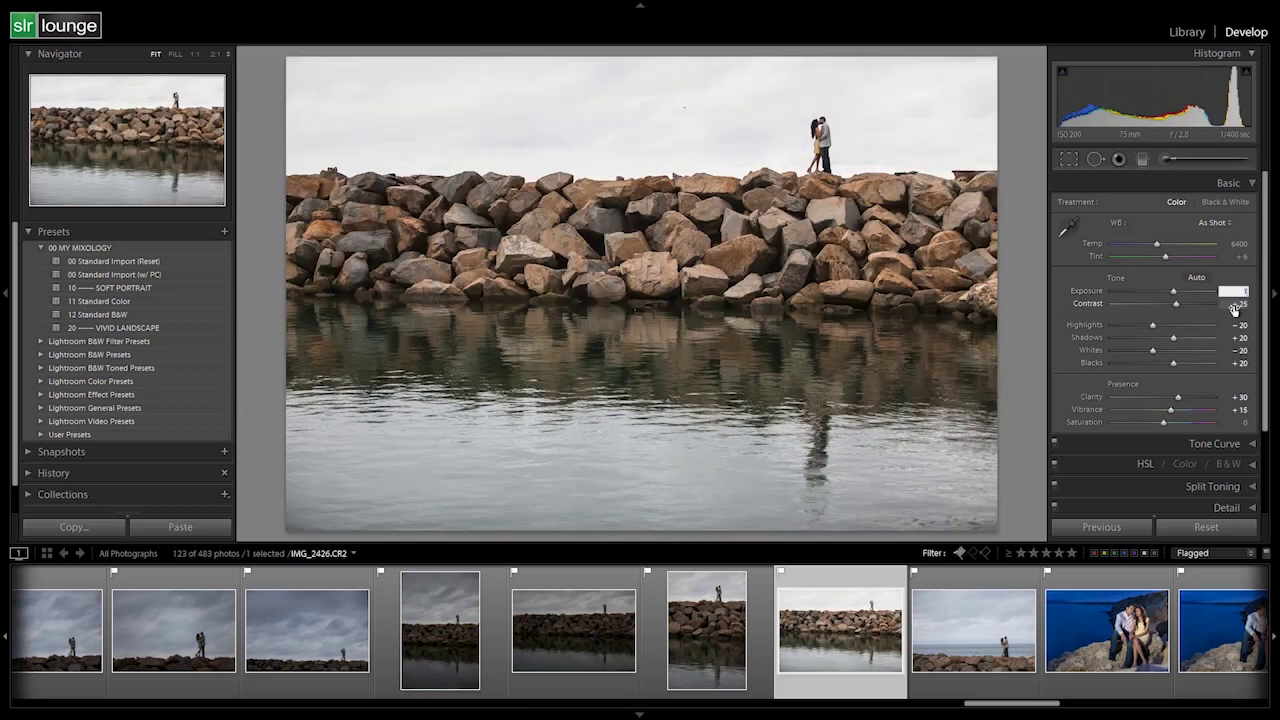
{"action": "key", "text": "Tab"}
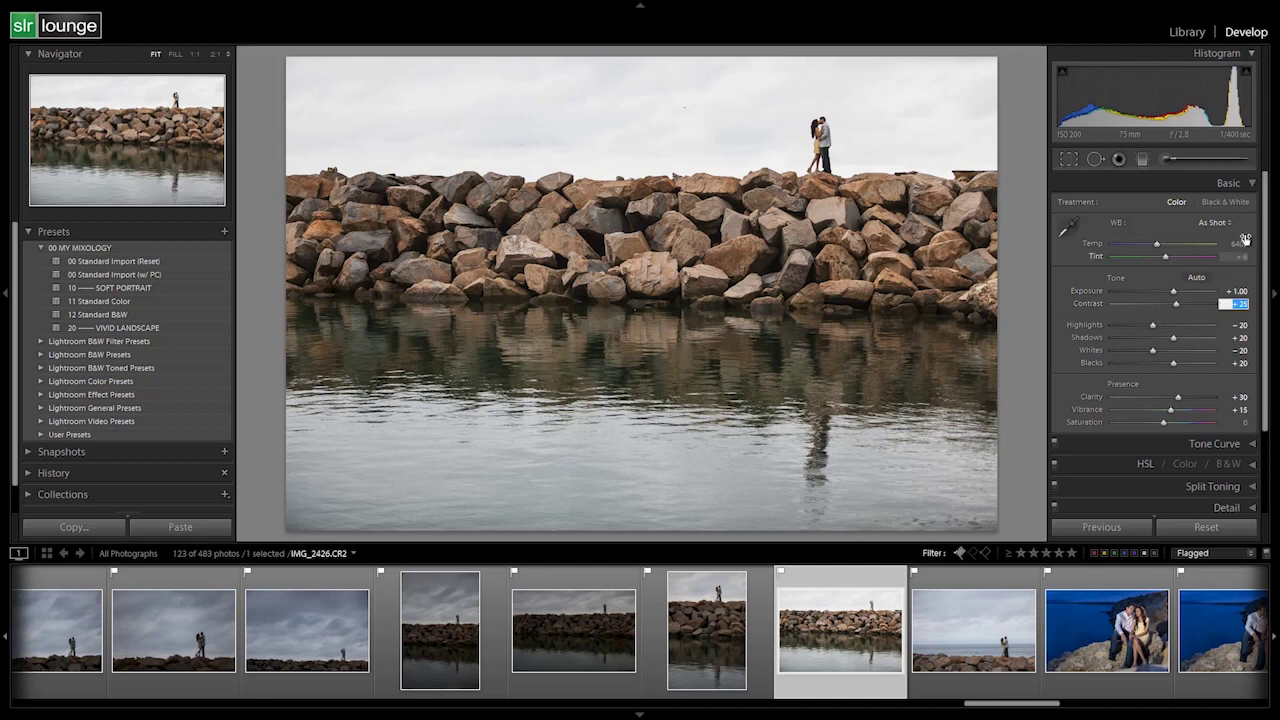
Step: Lift the shadow and midtone curve points slightly and add a slightly lowered highlight point
{"action": "left_click", "coordinate": [1245, 183]}
{"action": "left_click", "coordinate": [1245, 205]}
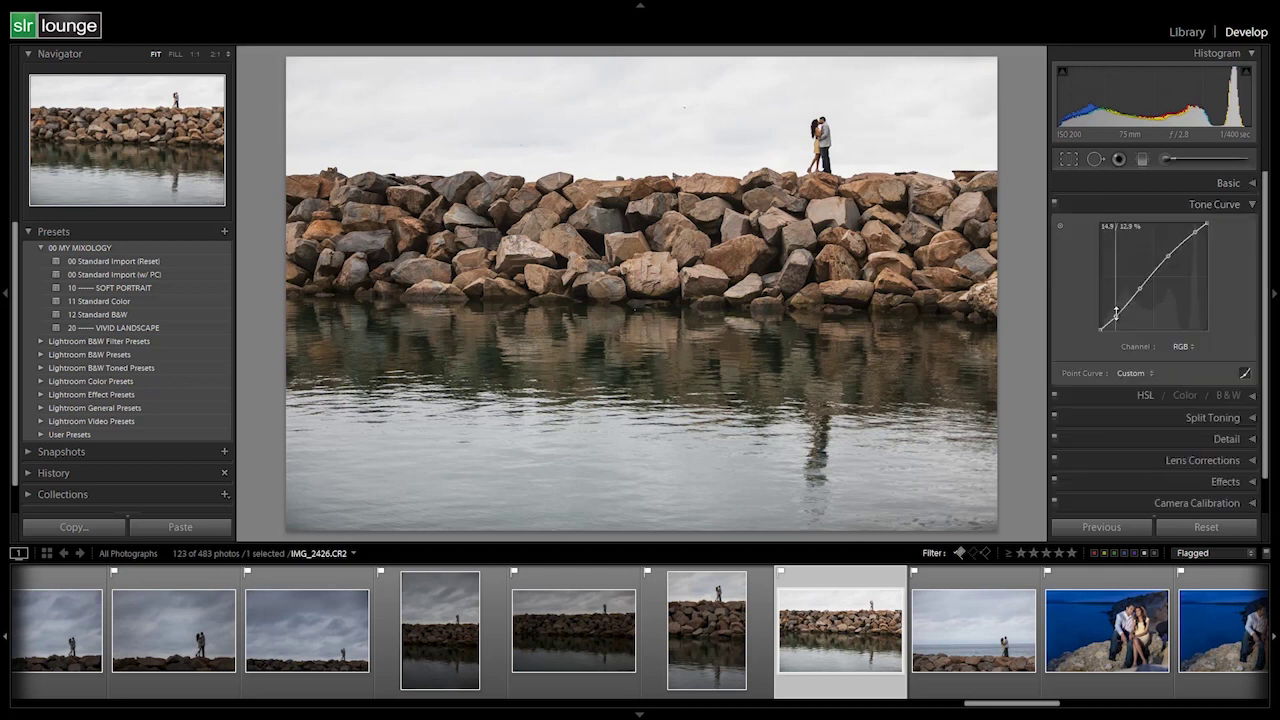
{"action": "left_click_drag", "start_coordinate": [1116, 313], "coordinate": [1116, 311]}
{"action": "left_click_drag", "start_coordinate": [1140, 289], "coordinate": [1139, 286]}
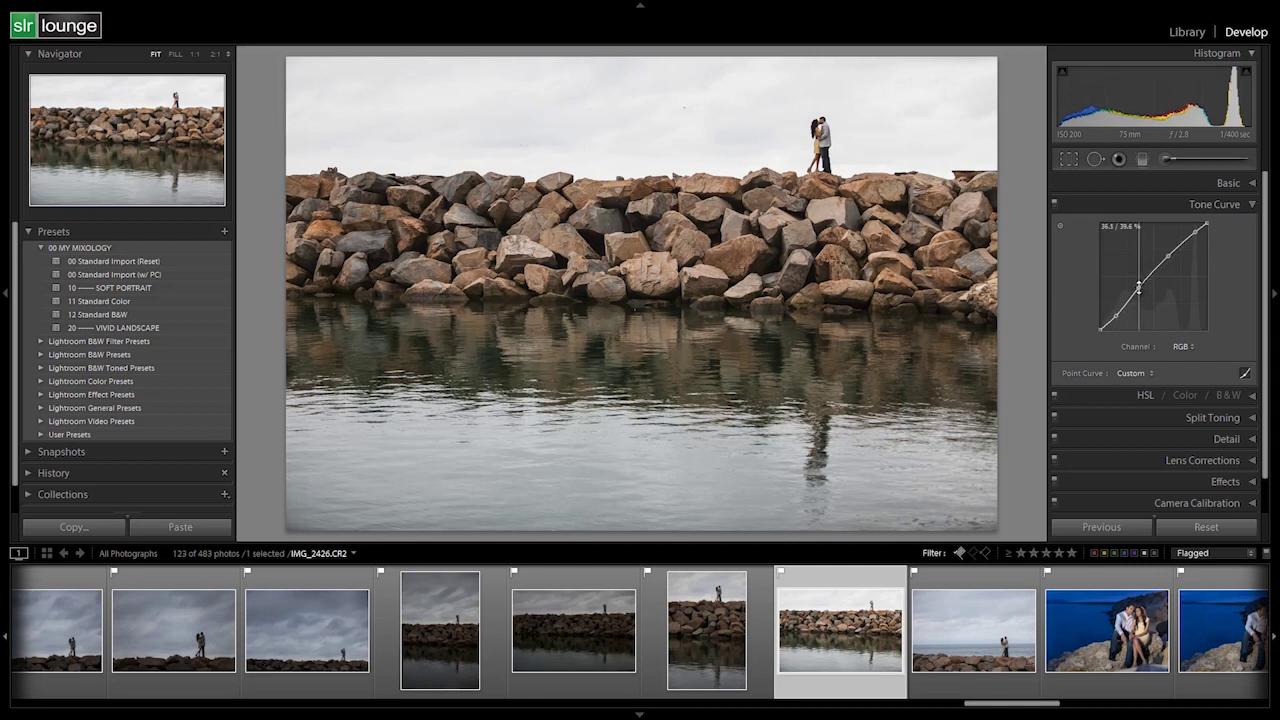
{"action": "left_click", "coordinate": [1193, 233]}
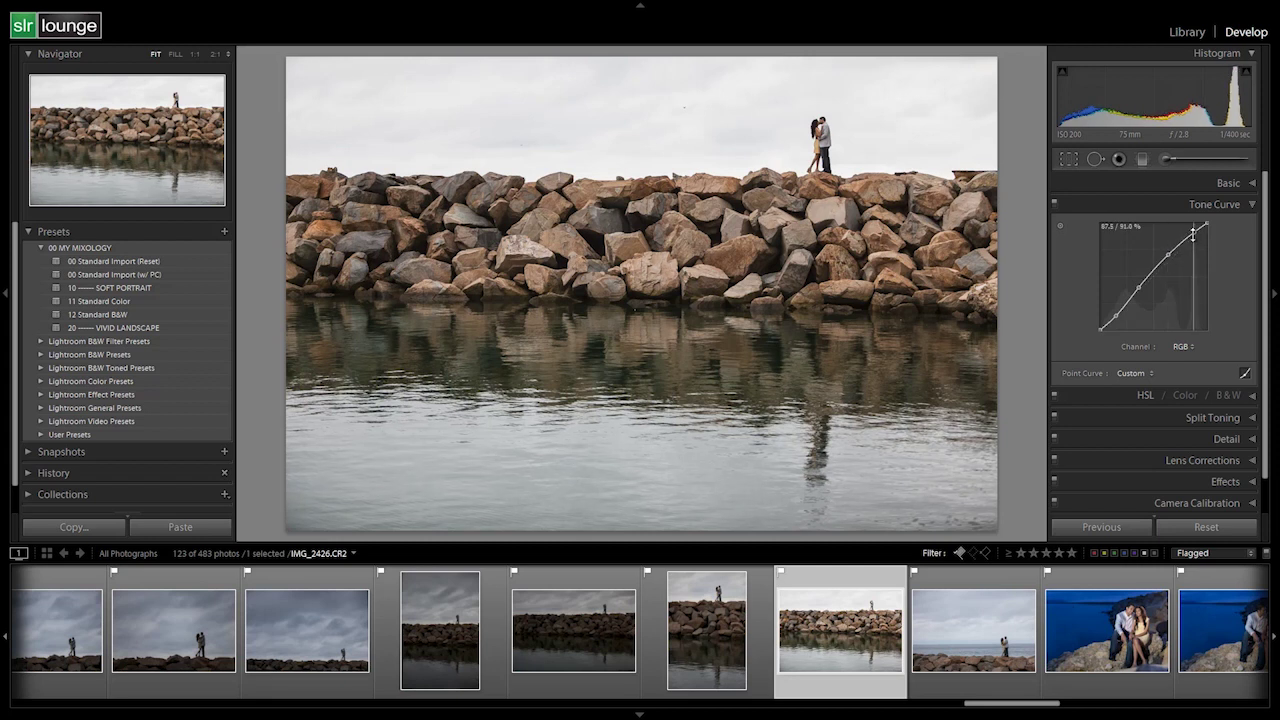
{"action": "left_click_drag", "start_coordinate": [1193, 233], "coordinate": [1193, 234]}
{"action": "left_click", "coordinate": [1249, 206]}
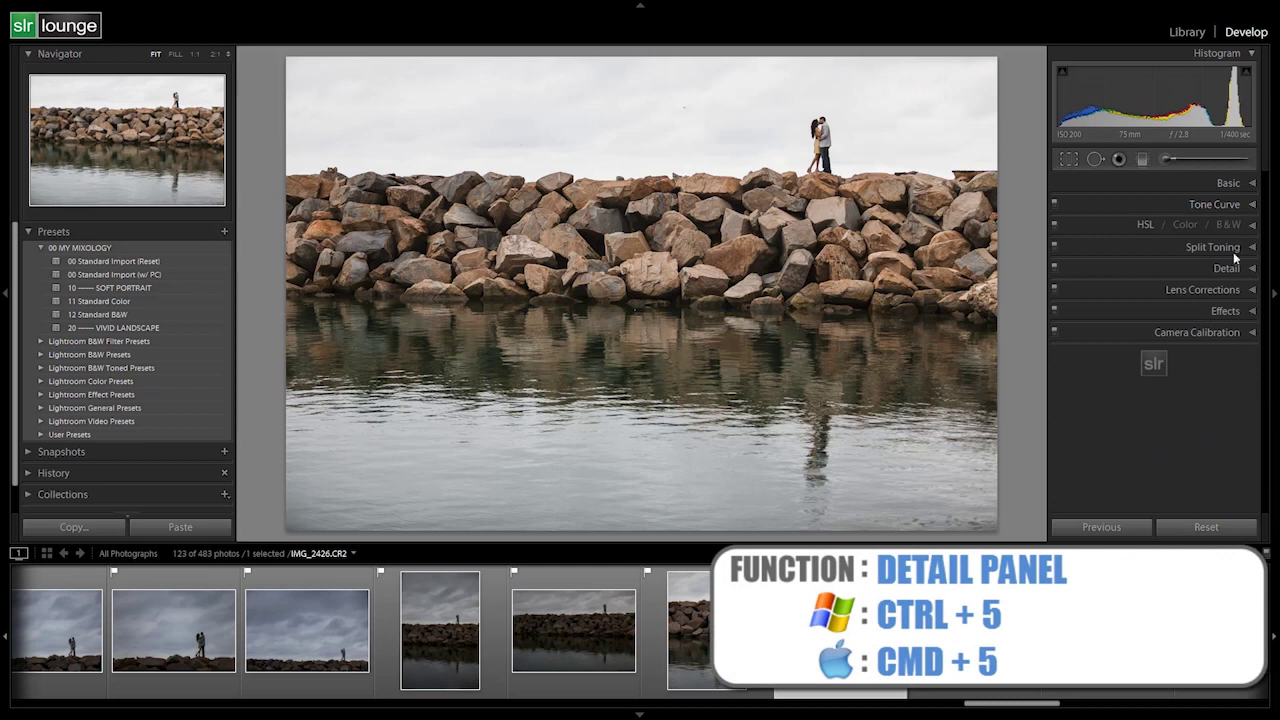
Step: Review the Detail and Lens Corrections panels without changes, then return to Basic
{"action": "left_click", "coordinate": [1228, 268]}
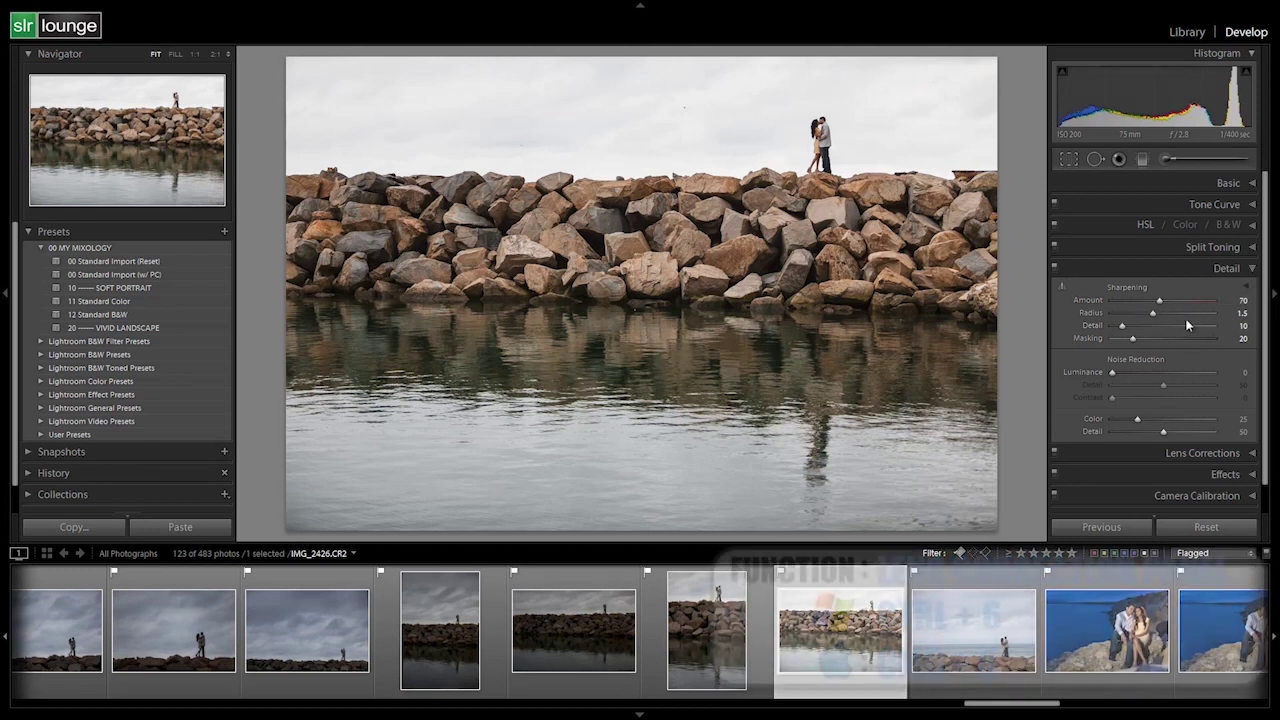
{"action": "left_click", "coordinate": [1248, 268]}
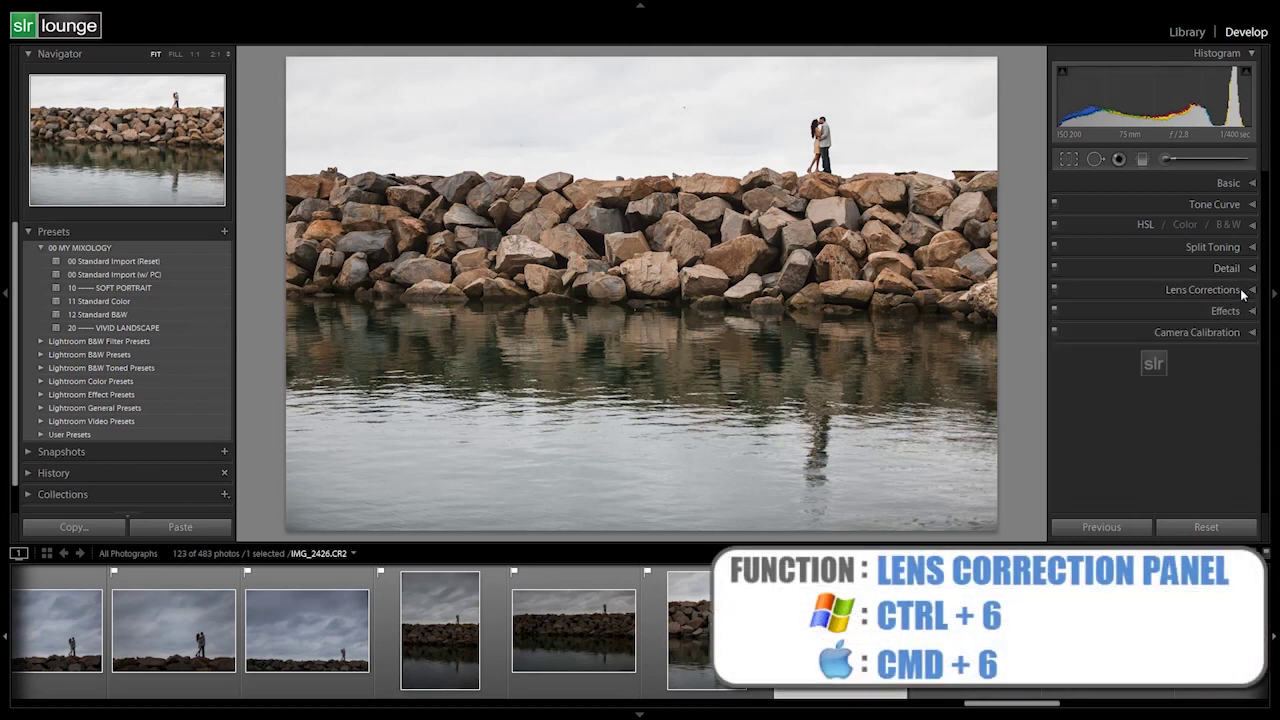
{"action": "left_click", "coordinate": [1242, 291]}
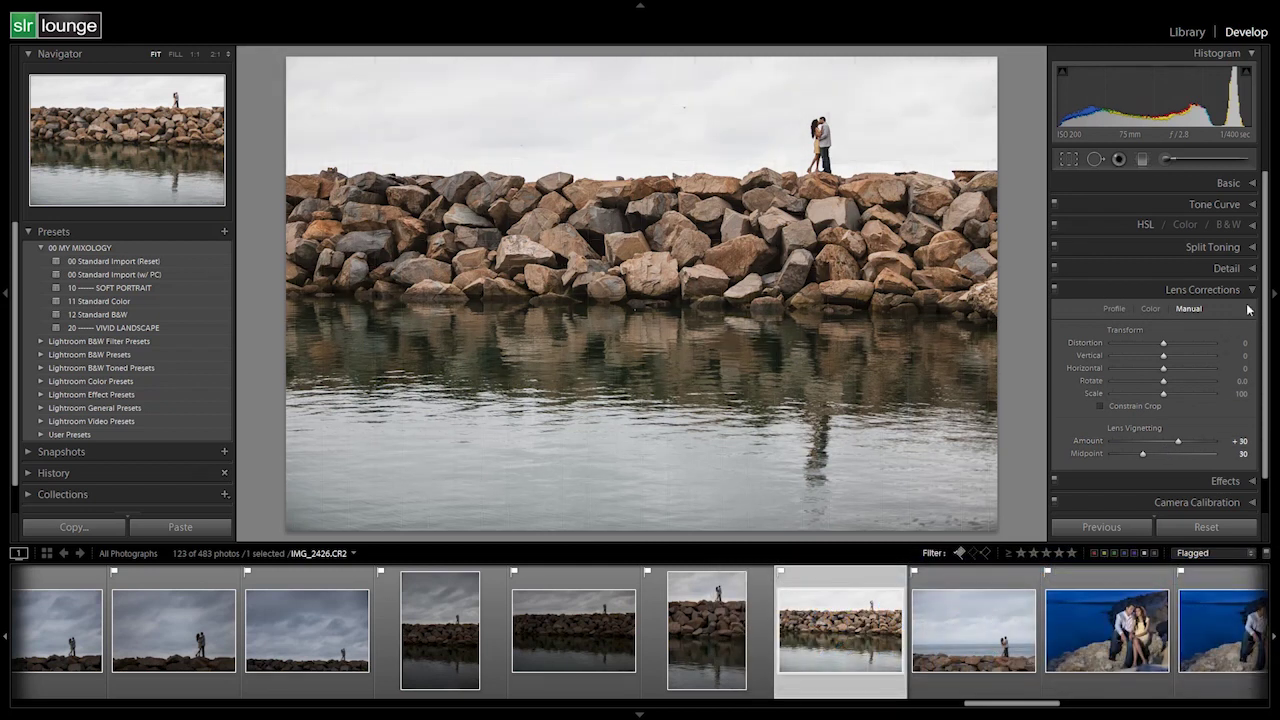
{"action": "left_click", "coordinate": [1244, 290]}
{"action": "left_click", "coordinate": [1248, 186]}
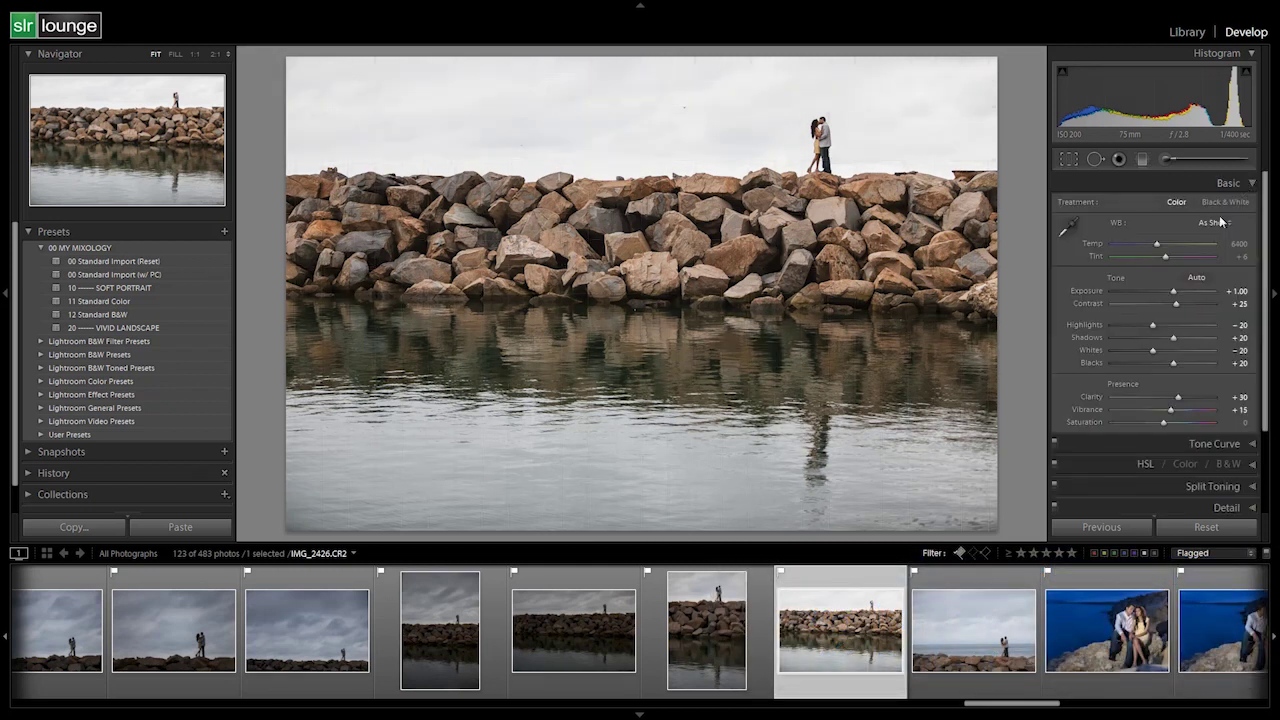
{"action": "left_click", "coordinate": [1236, 290]}
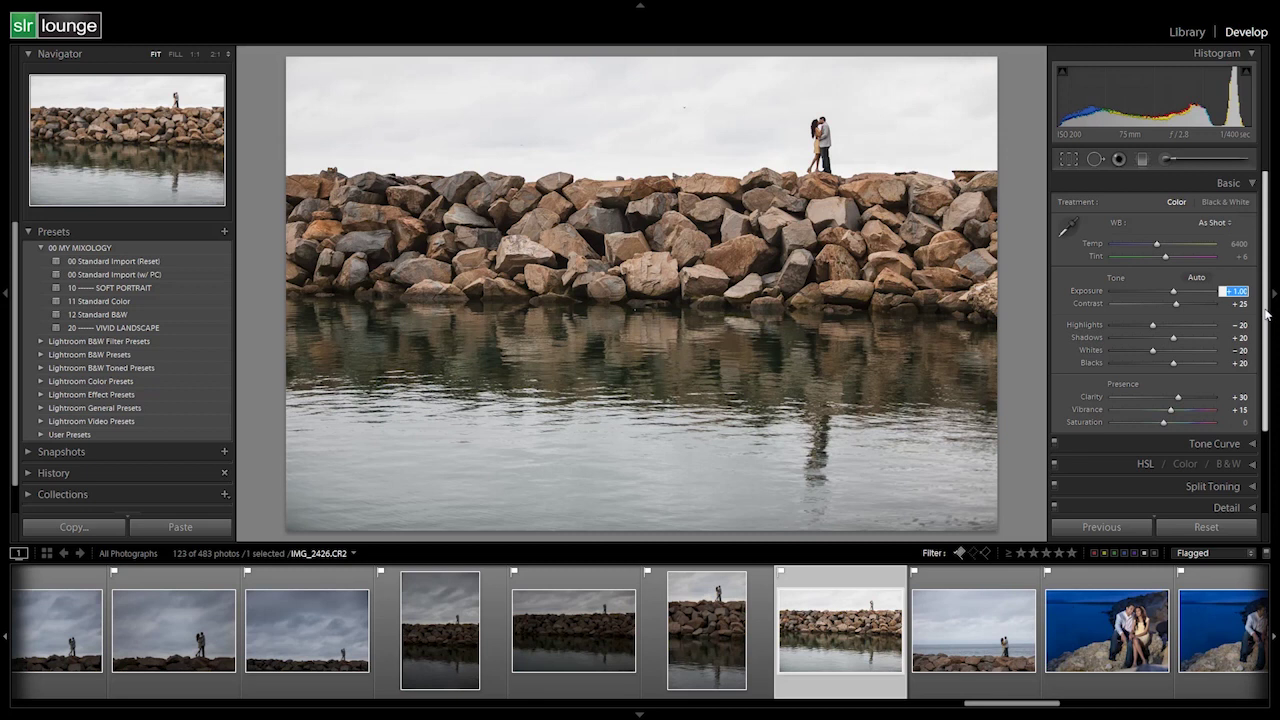
Step: Reset Exposure to 0.00 and save the settings as preset '21 Standard Color' in 00 MY MIXOLOGY
{"action": "type", "text": "0"}
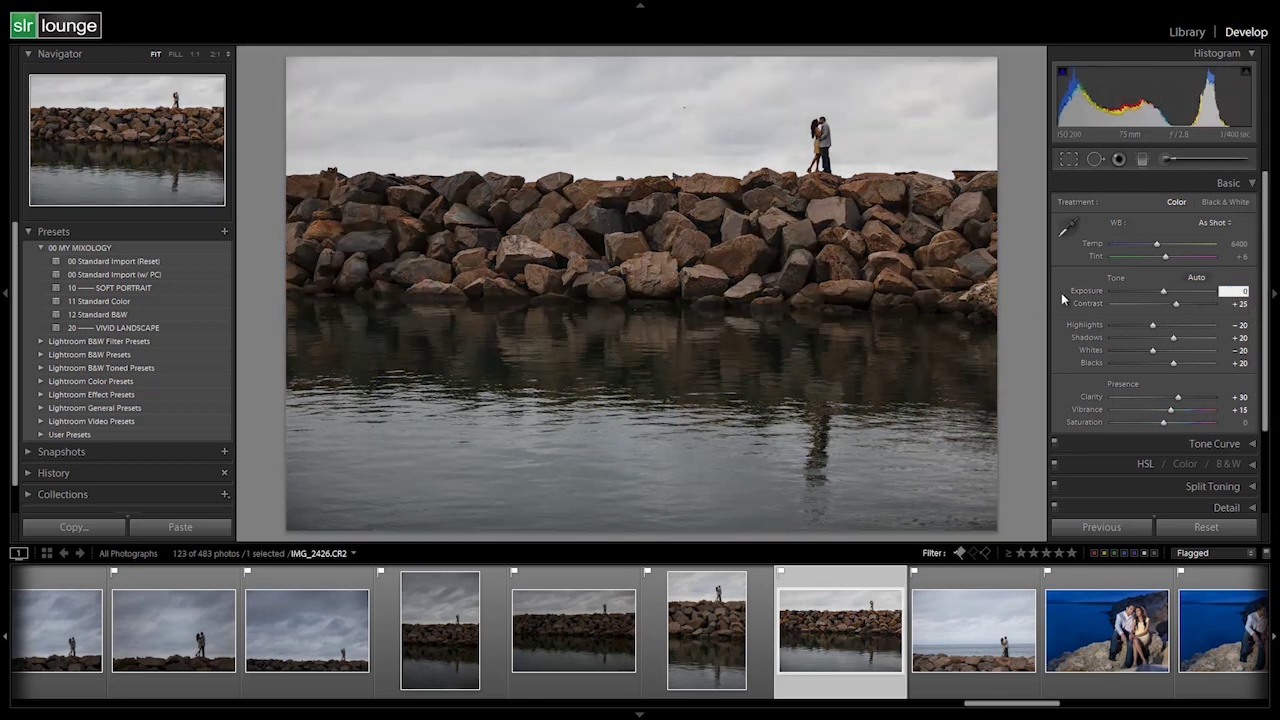
{"action": "key", "text": "Return"}
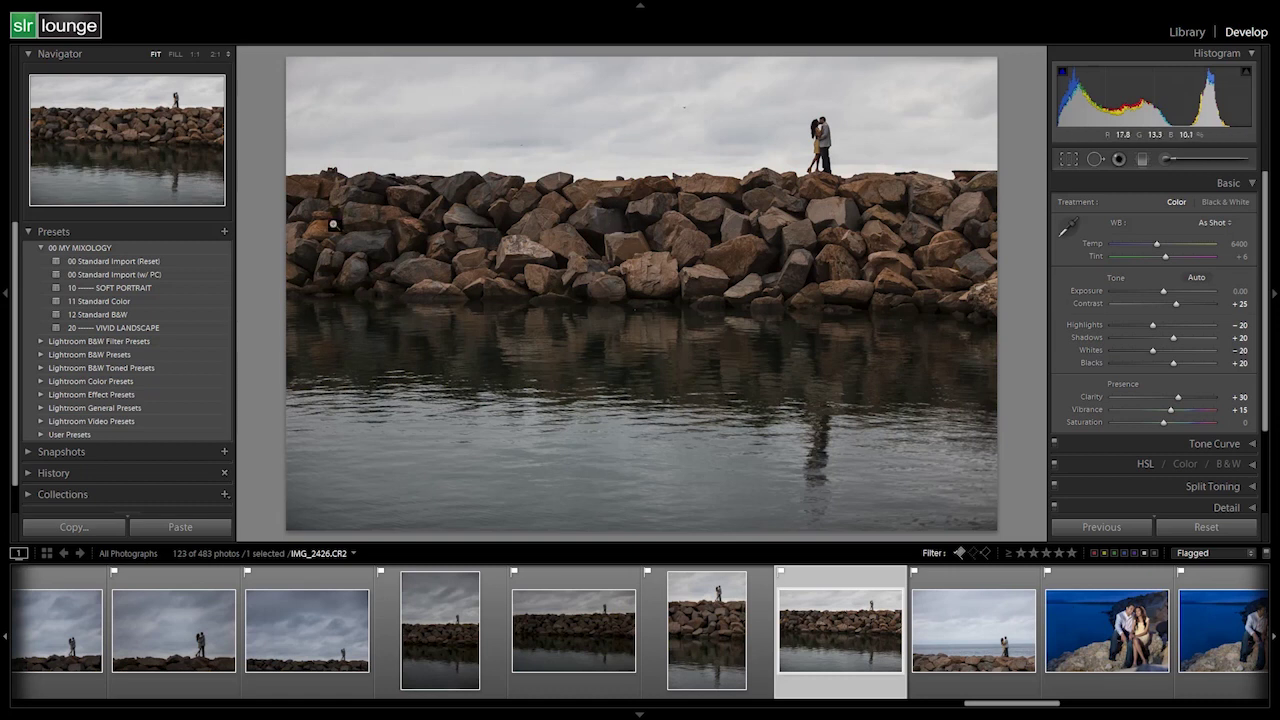
{"action": "left_click", "coordinate": [226, 232]}
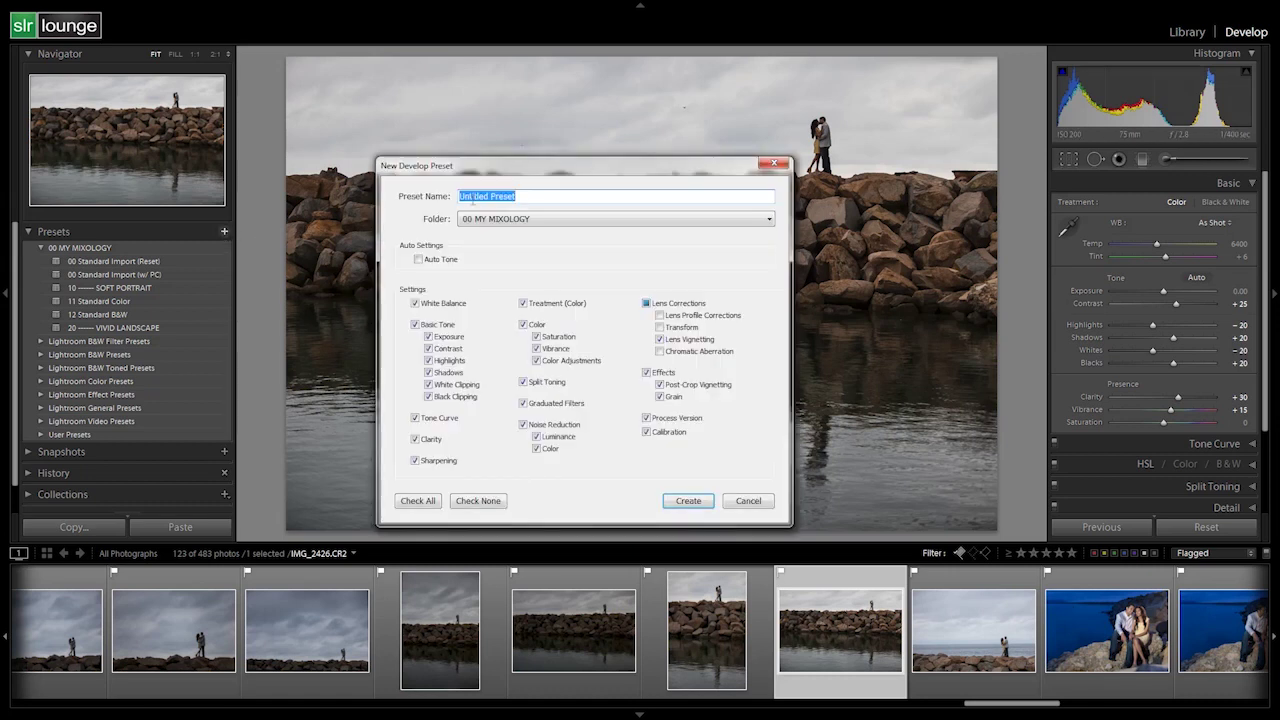
{"action": "type", "text": "21 Standard Color"}
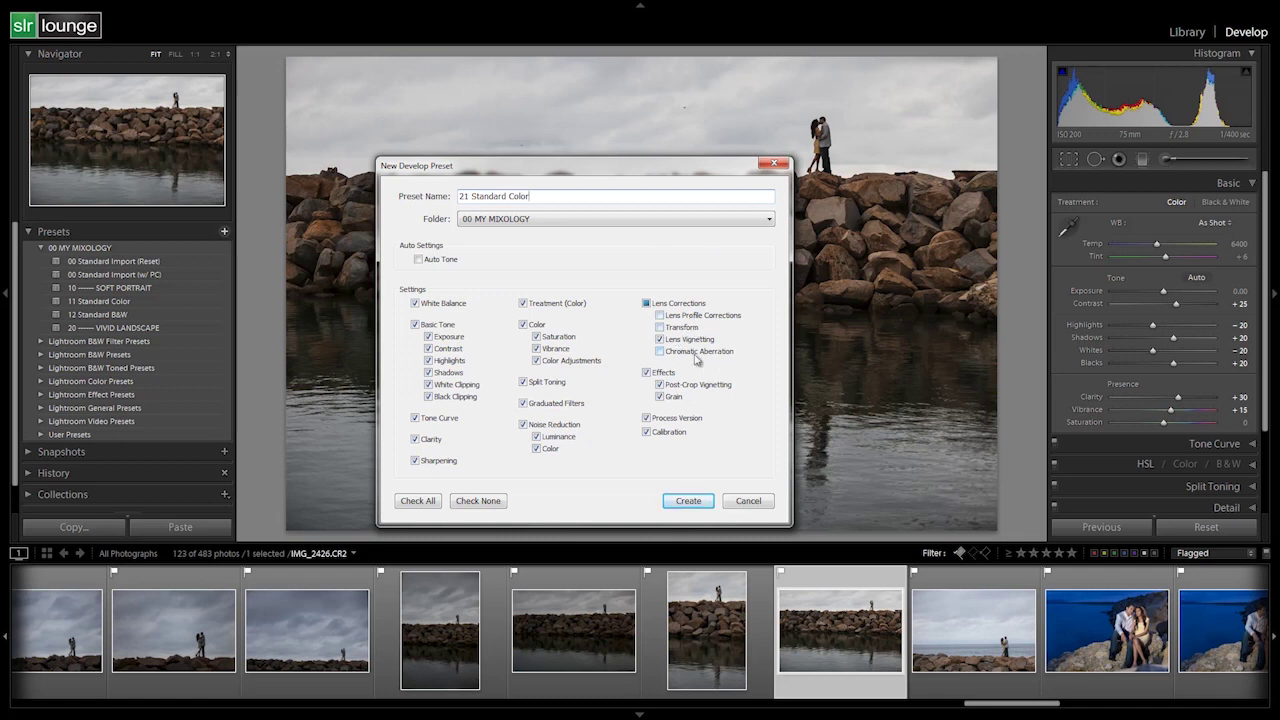
{"action": "left_click", "coordinate": [688, 502]}
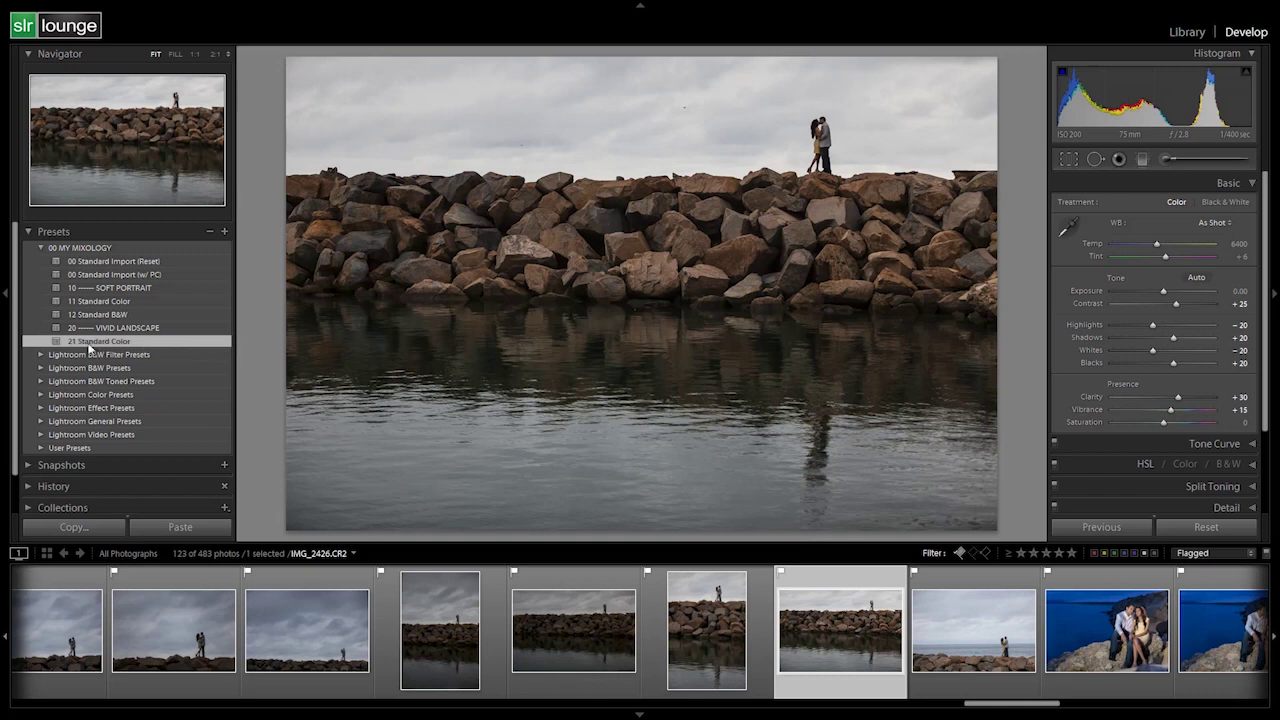
Step: On the seascape photo, try 21 Standard Color with Exposure +0.23, then compare 11 Standard Color
{"action": "left_click", "coordinate": [957, 599]}
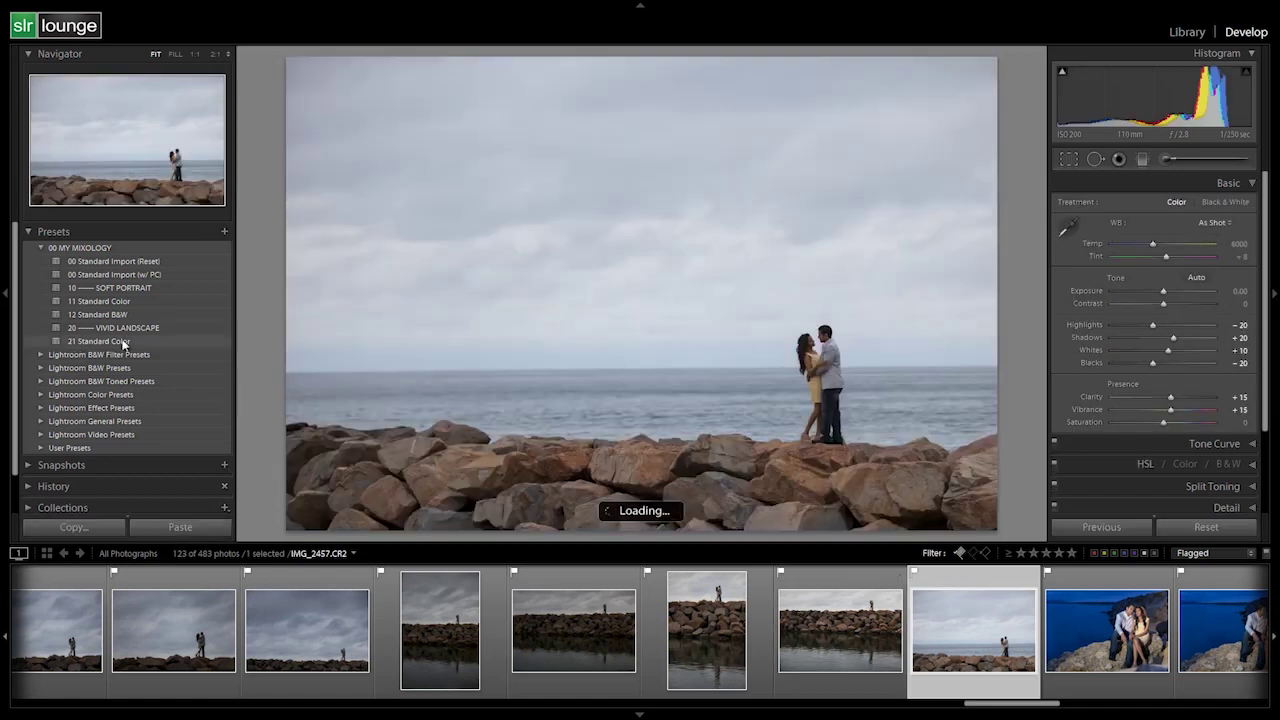
{"action": "left_click", "coordinate": [124, 342]}
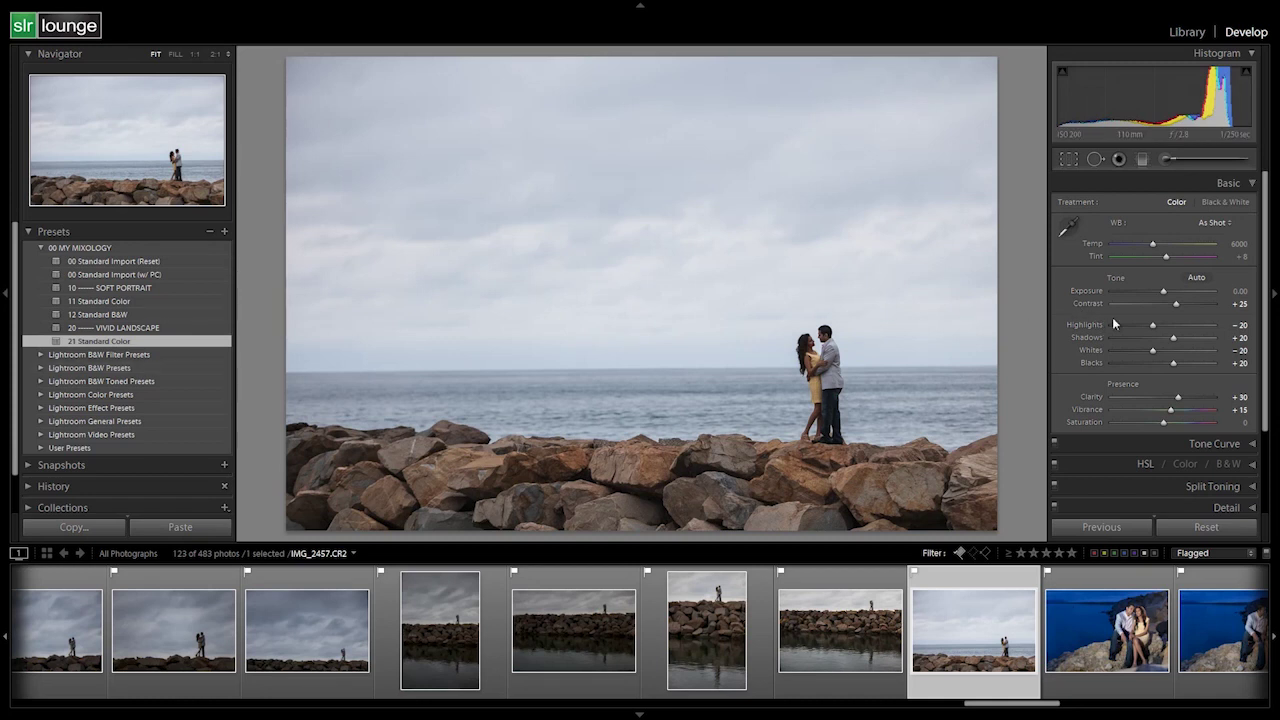
{"action": "left_click_drag", "start_coordinate": [1178, 288], "coordinate": [1181, 288]}
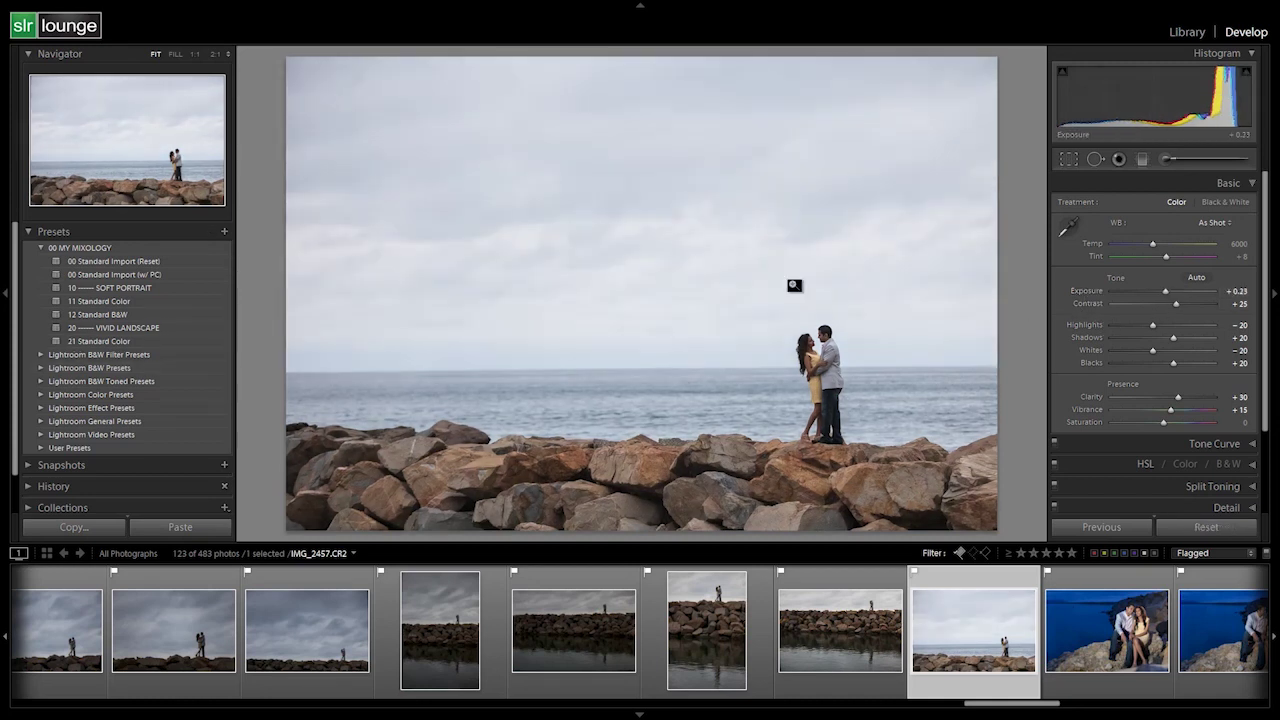
{"action": "left_click", "coordinate": [176, 302]}
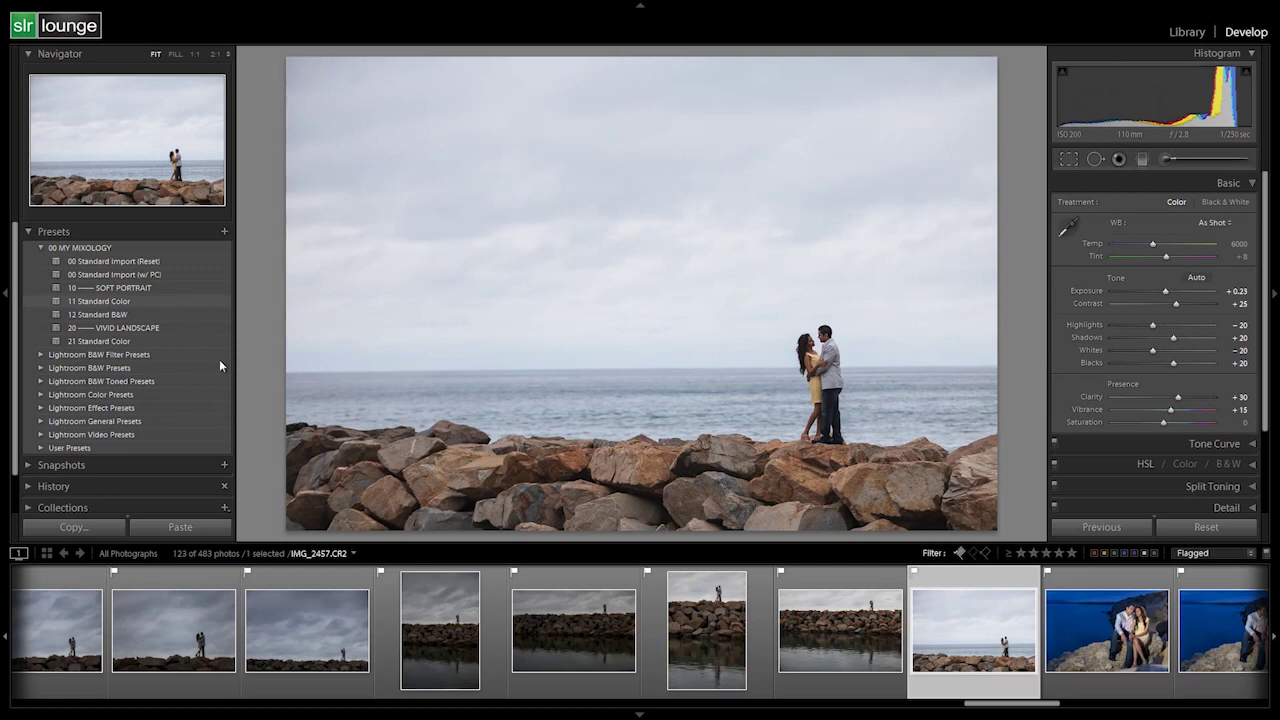
{"action": "key", "text": "ctrl+z"}
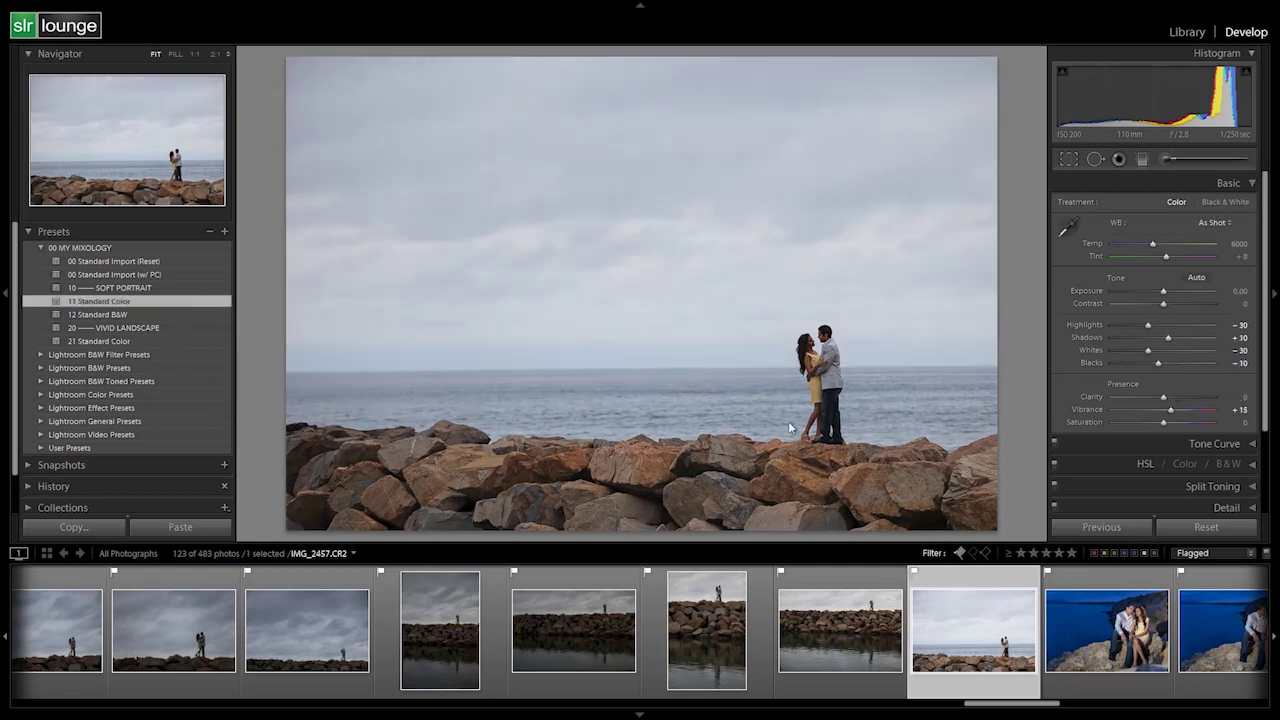
Step: Scroll the filmstrip and select the brick-wall portrait of the couple
{"action": "scroll", "coordinate": [920, 648], "scroll_direction": "up", "scroll_amount": 3}
{"action": "scroll", "coordinate": [920, 640], "scroll_direction": "up", "scroll_amount": 10}
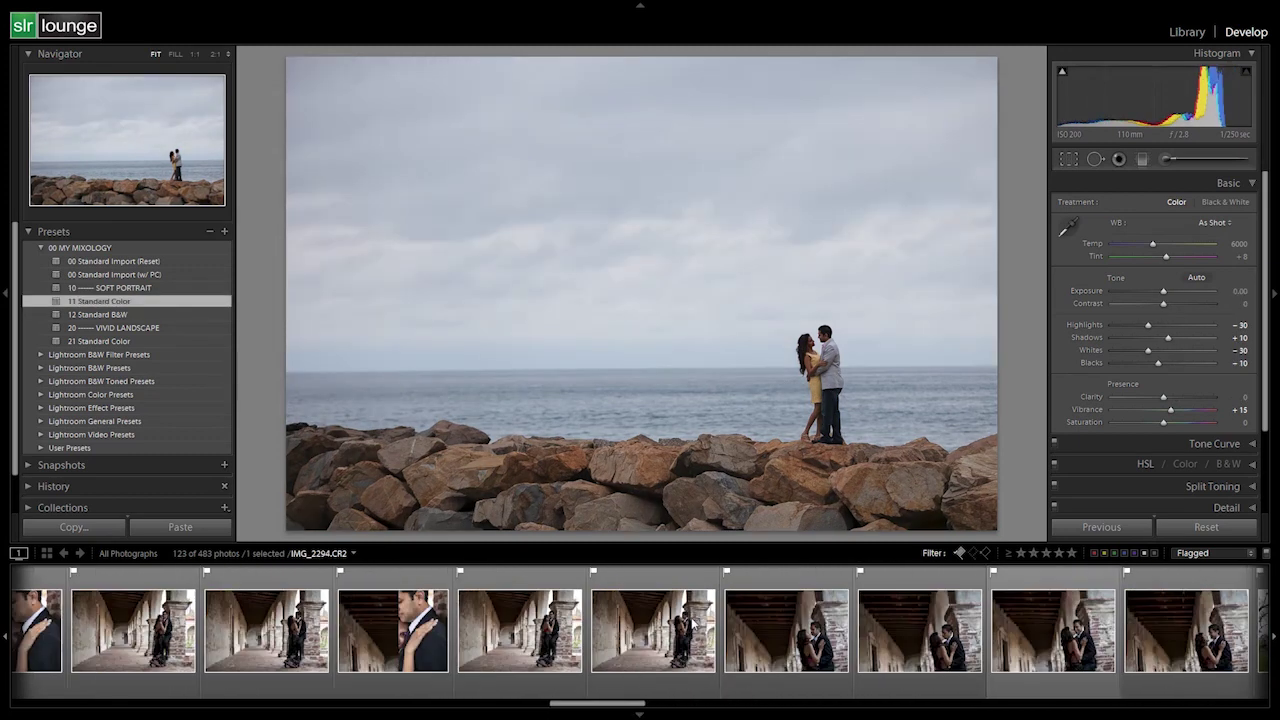
{"action": "scroll", "coordinate": [694, 638], "scroll_direction": "up", "scroll_amount": 10}
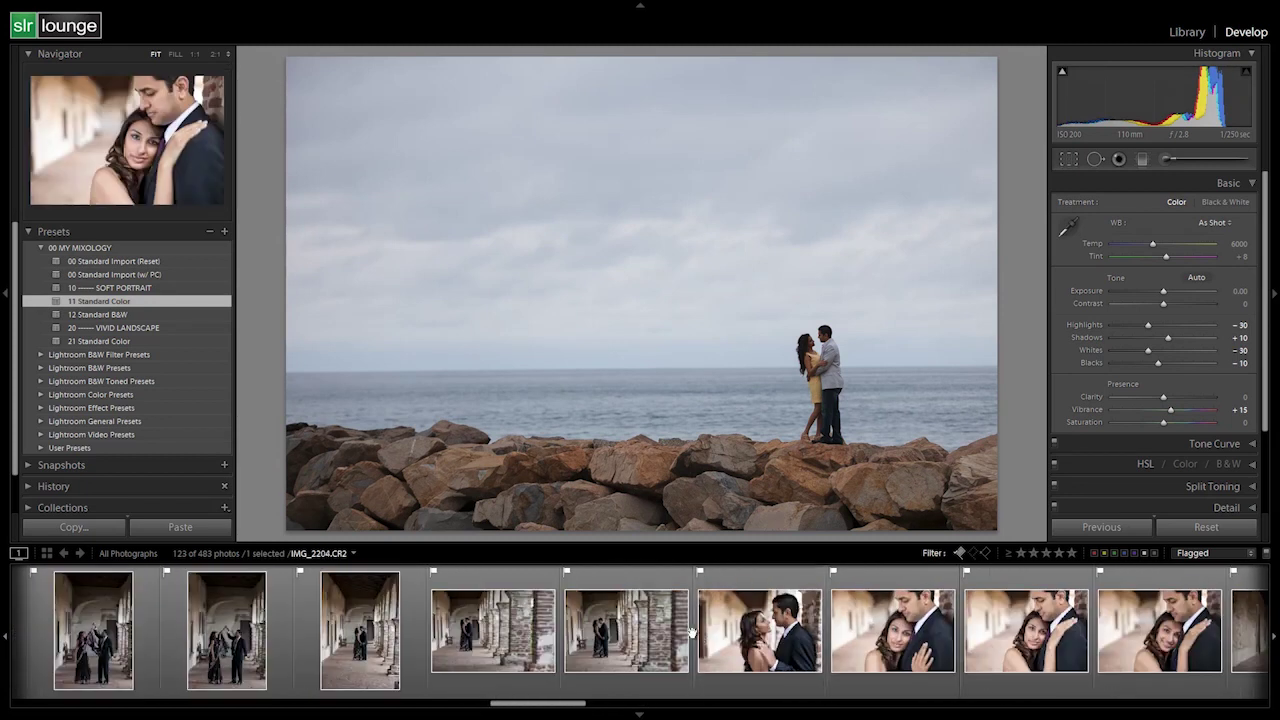
{"action": "scroll", "coordinate": [689, 645], "scroll_direction": "up", "scroll_amount": 10}
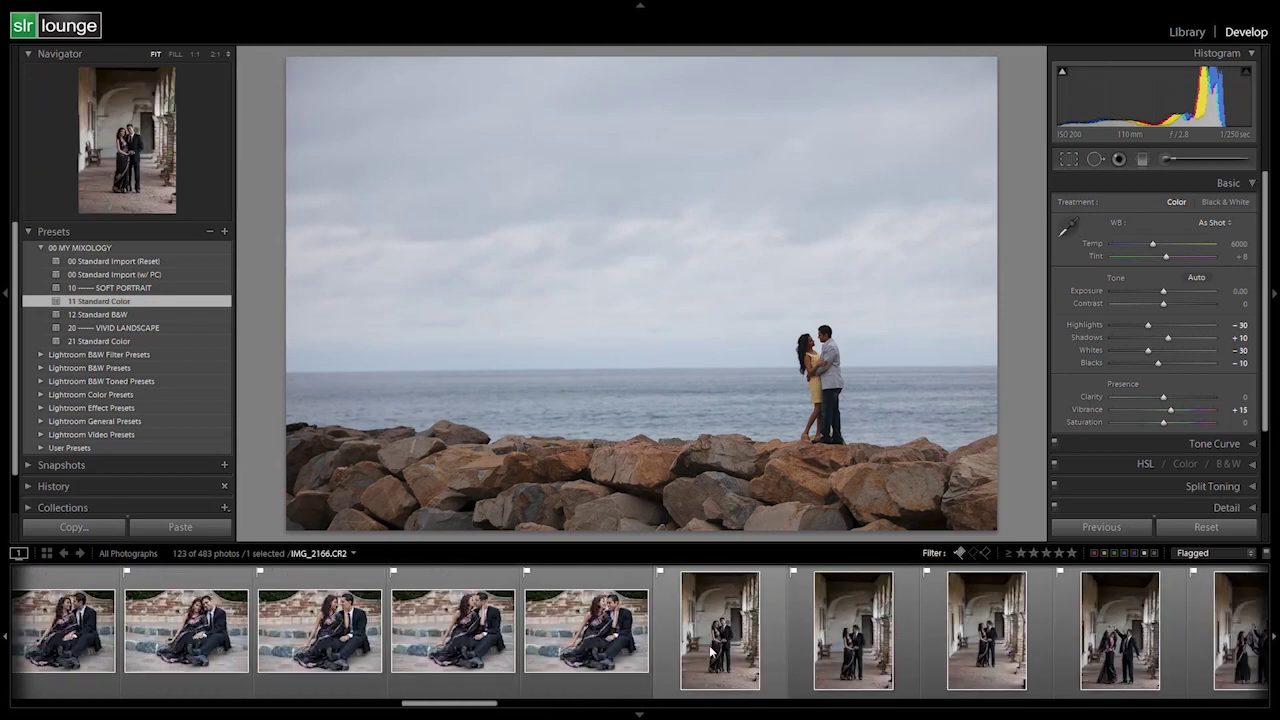
{"action": "scroll", "coordinate": [688, 650], "scroll_direction": "up", "scroll_amount": 5}
{"action": "left_click", "coordinate": [786, 640]}
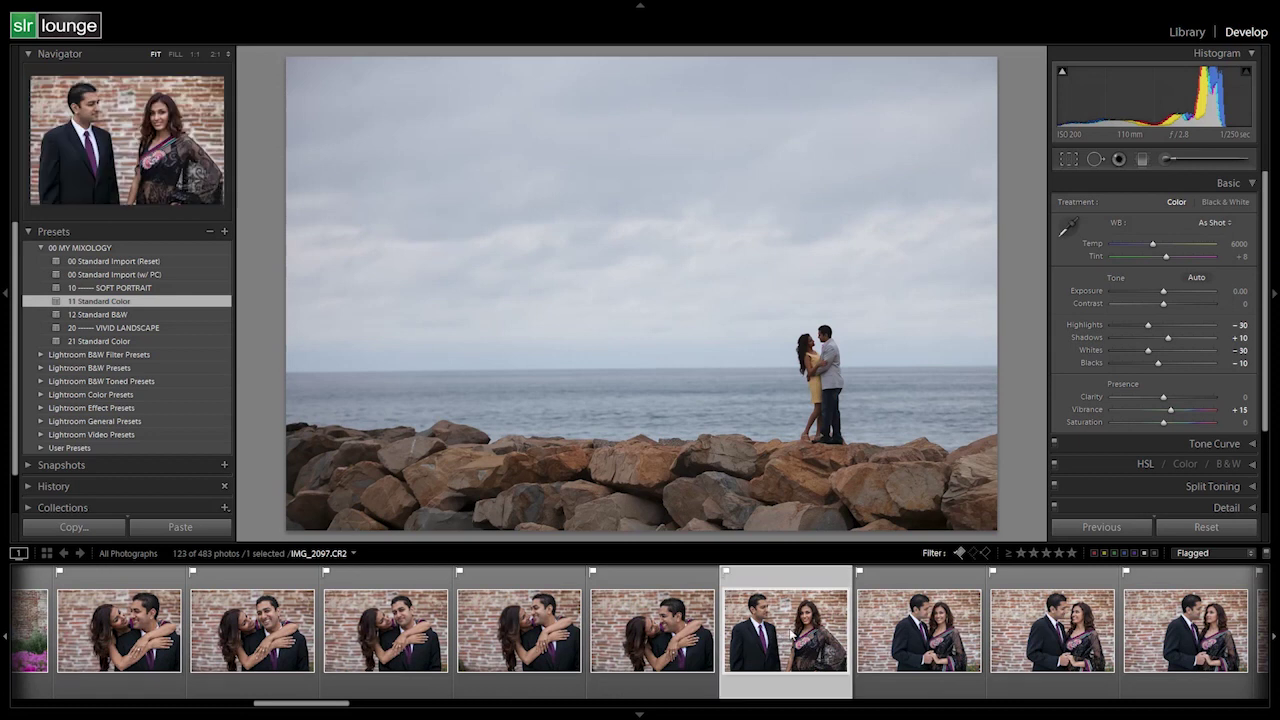
{"action": "scroll", "coordinate": [963, 630], "scroll_direction": "up", "scroll_amount": 1}
{"action": "key", "text": "Right"}
{"action": "scroll", "coordinate": [919, 631], "scroll_direction": "down", "scroll_amount": 7}
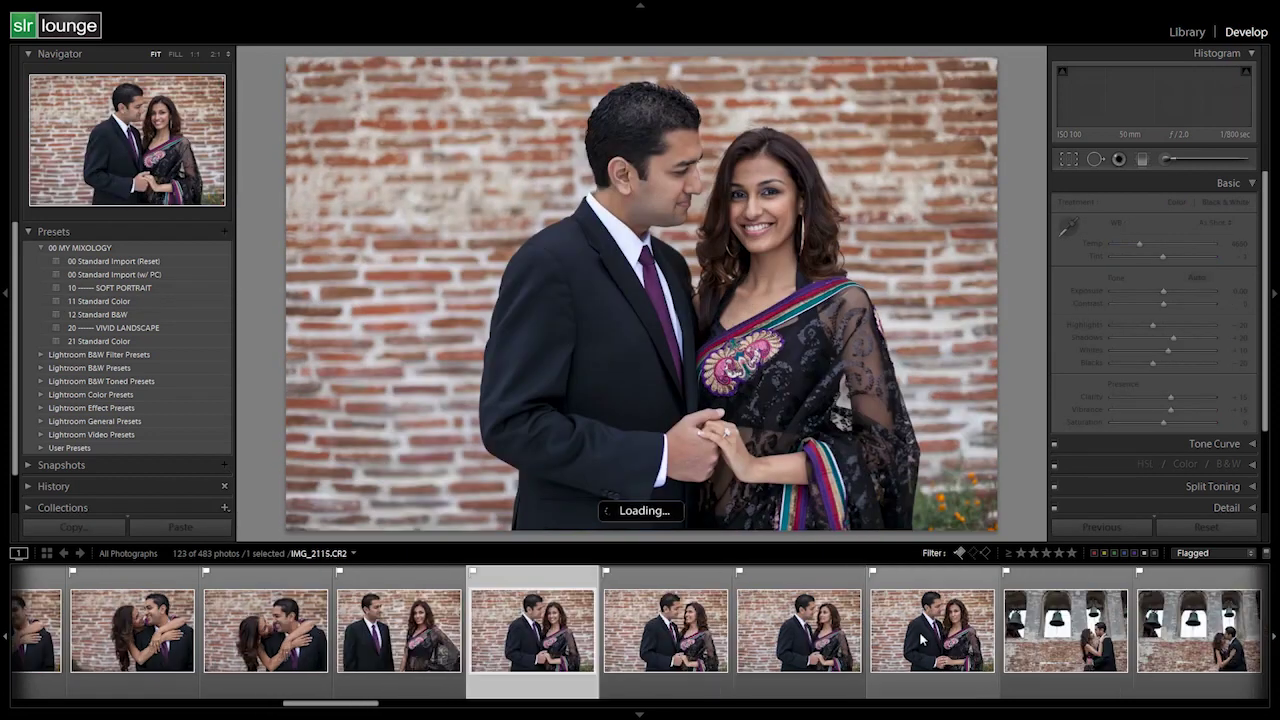
{"action": "scroll", "coordinate": [834, 638], "scroll_direction": "up", "scroll_amount": 3}
{"action": "left_click", "coordinate": [958, 634]}
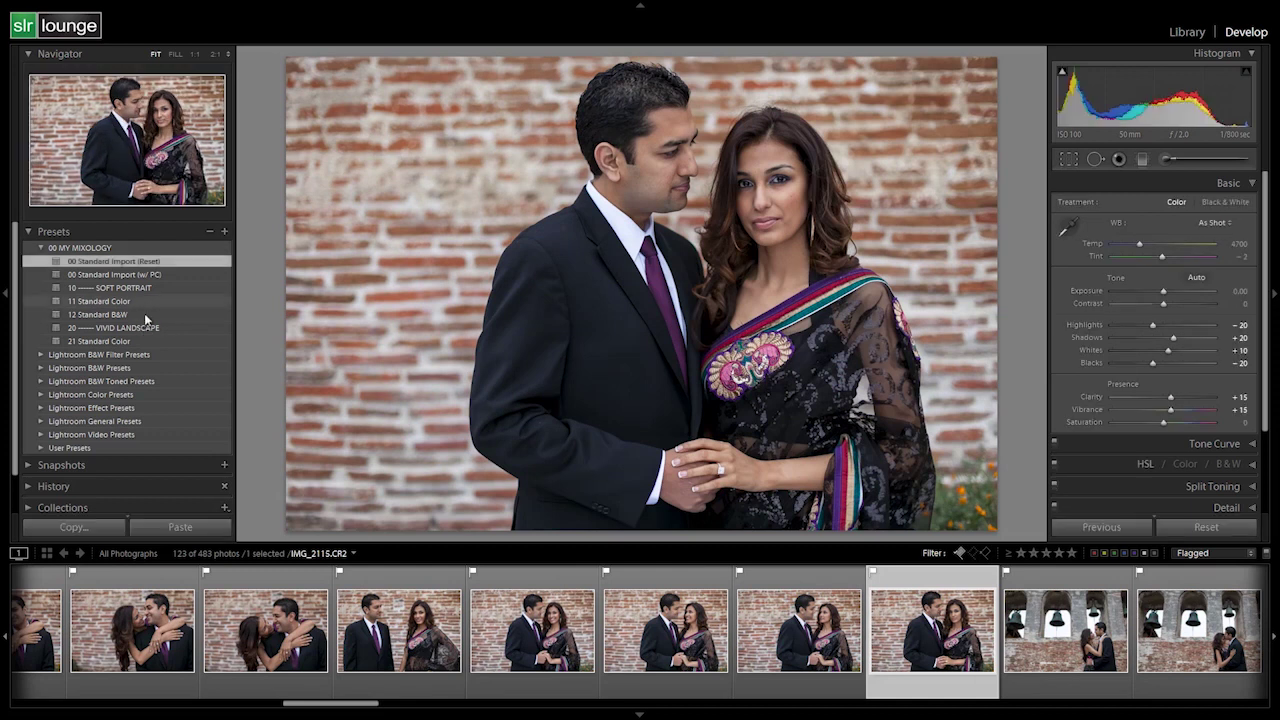
Step: Compare 11 Standard Color against 21 Standard Color on the portrait, finishing on 11 Standard Color
{"action": "left_click", "coordinate": [125, 301]}
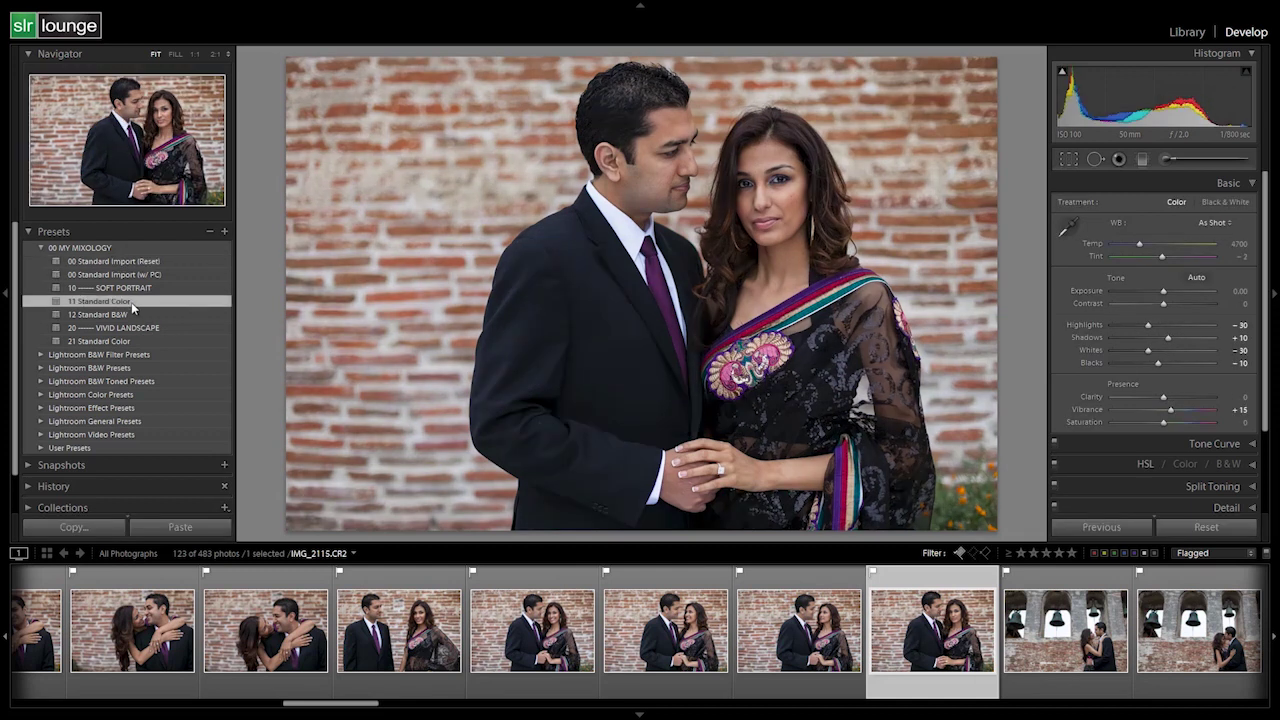
{"action": "left_click", "coordinate": [133, 341]}
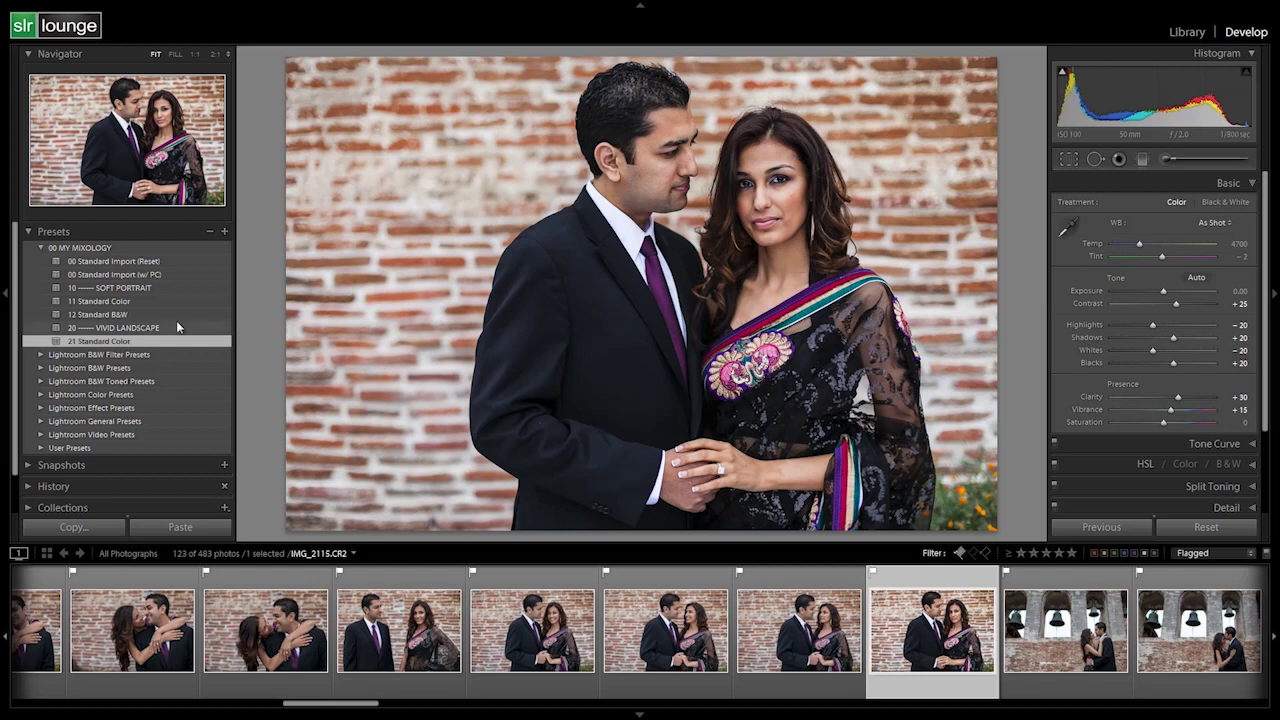
{"action": "left_click", "coordinate": [157, 303]}
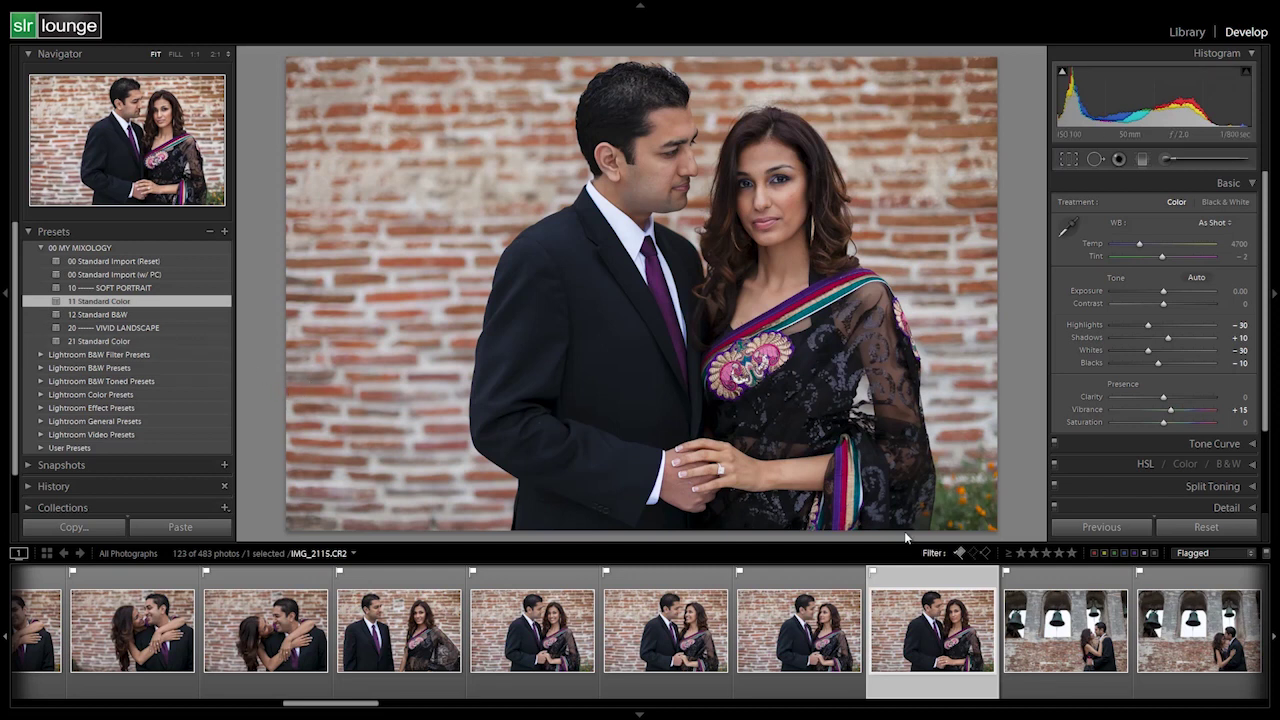
{"action": "scroll", "coordinate": [1068, 625], "scroll_direction": "down", "scroll_amount": 5}
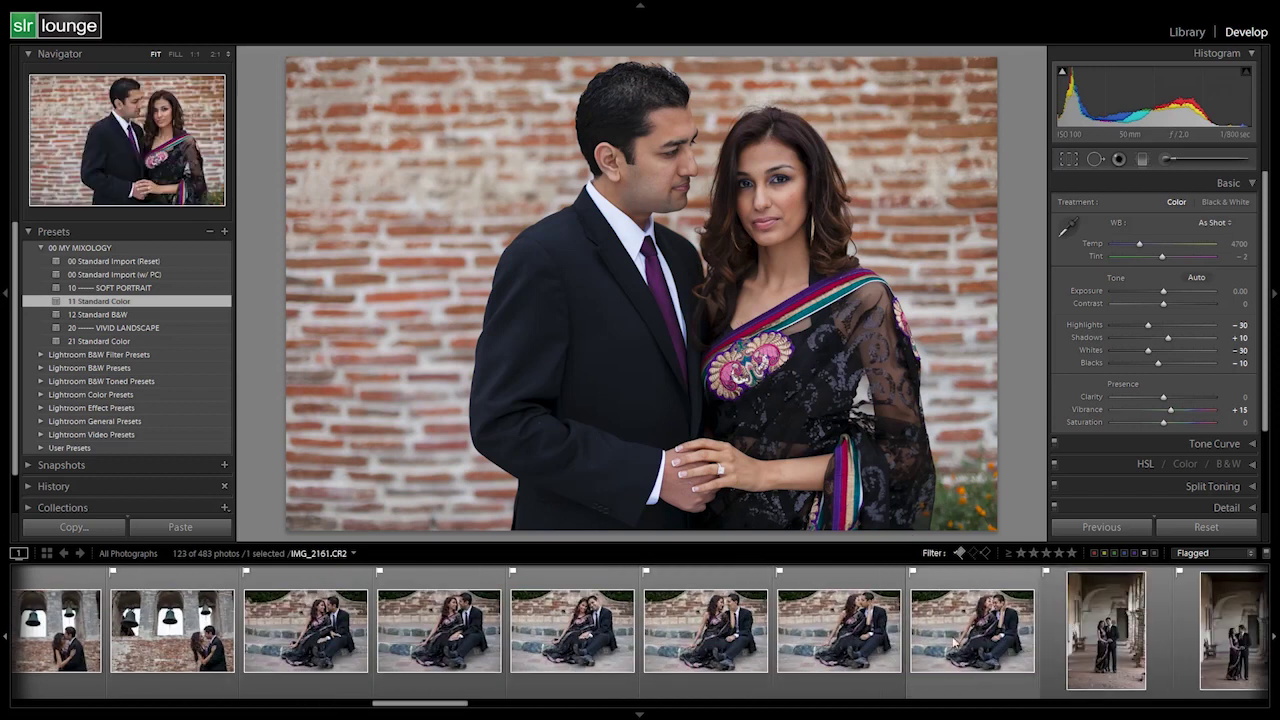
Step: Open the archway photo IMG_2186.CR2, compare 21 Standard Color against 11 Standard Color, and keep 21 applied
{"action": "scroll", "coordinate": [1068, 625], "scroll_direction": "down", "scroll_amount": 10}
{"action": "left_click", "coordinate": [612, 633]}
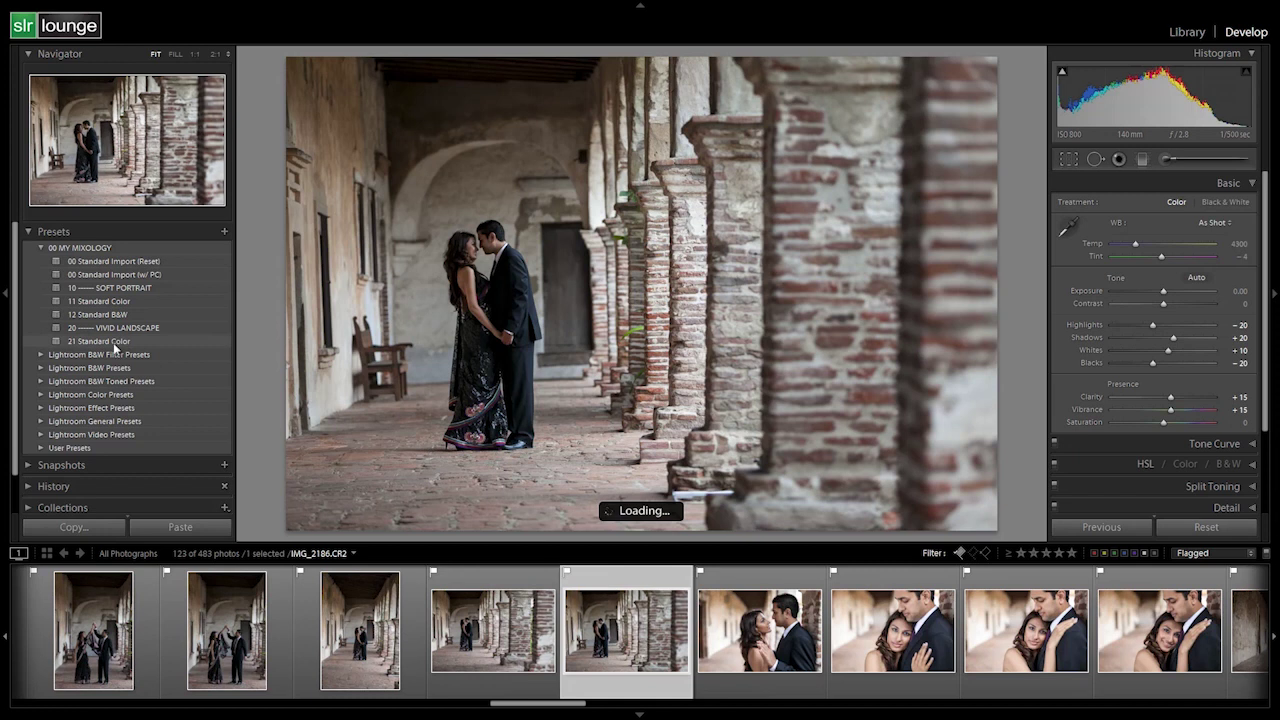
{"action": "left_click", "coordinate": [113, 342]}
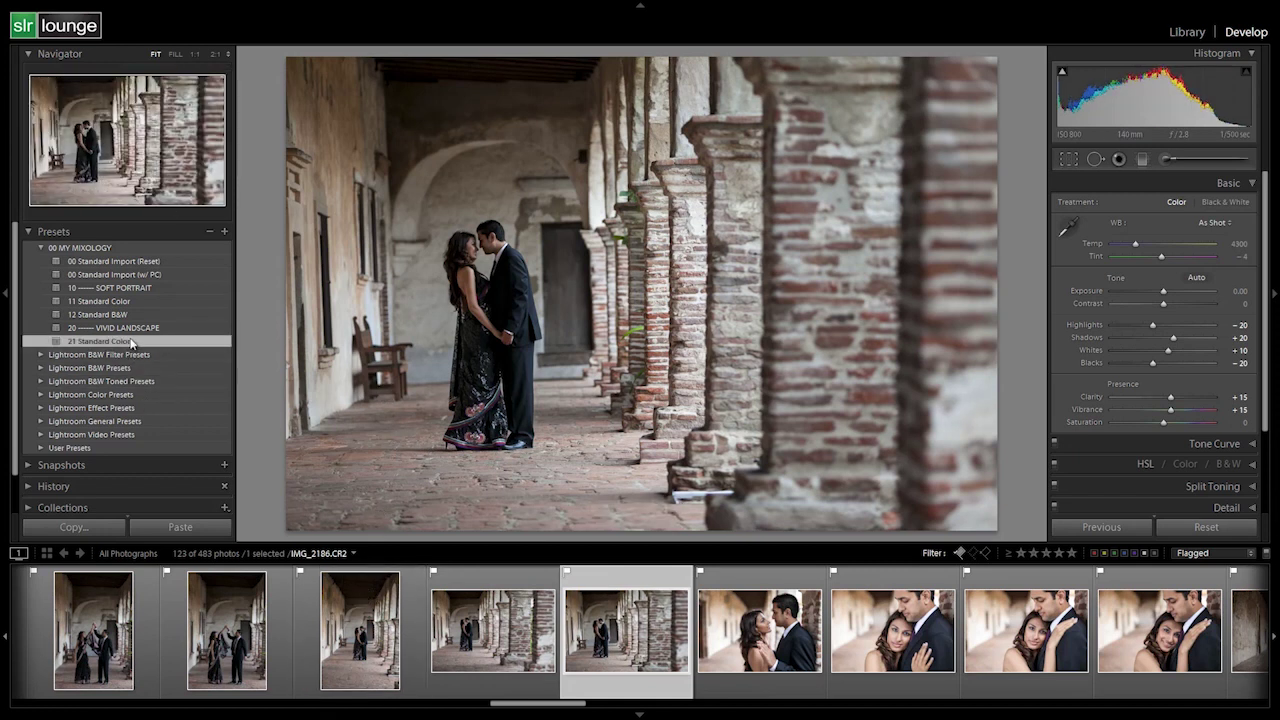
{"action": "left_click", "coordinate": [115, 301]}
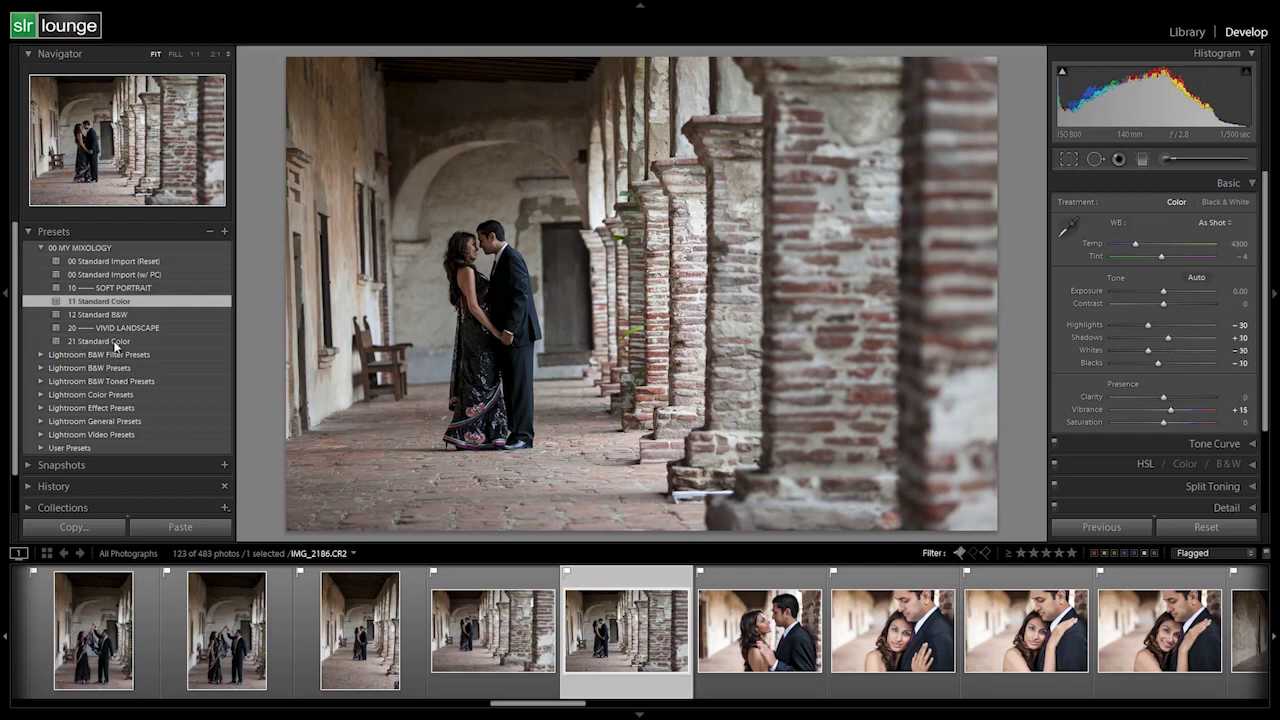
{"action": "left_click", "coordinate": [115, 344]}
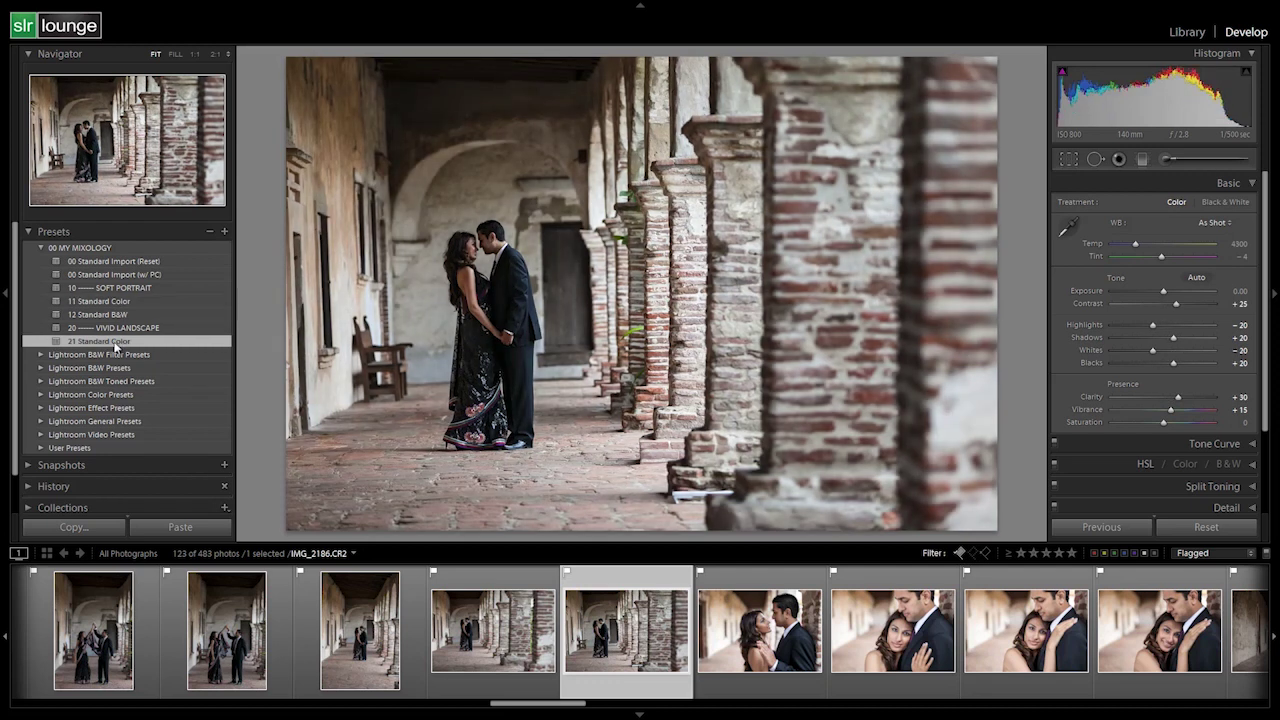